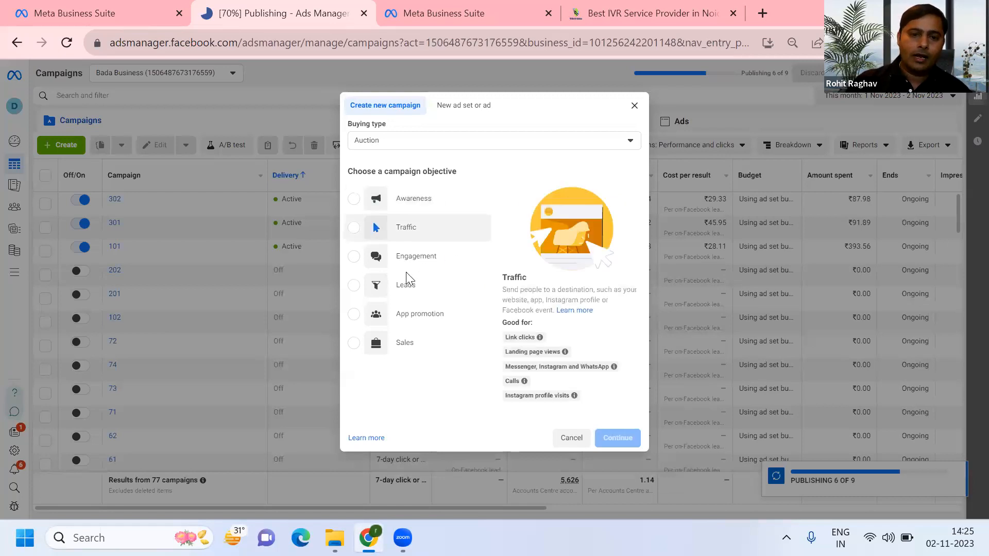
Step: Create a new campaign with the Leads objective, using the manual leads campaign setup
{"action": "left_click", "coordinate": [352, 286]}
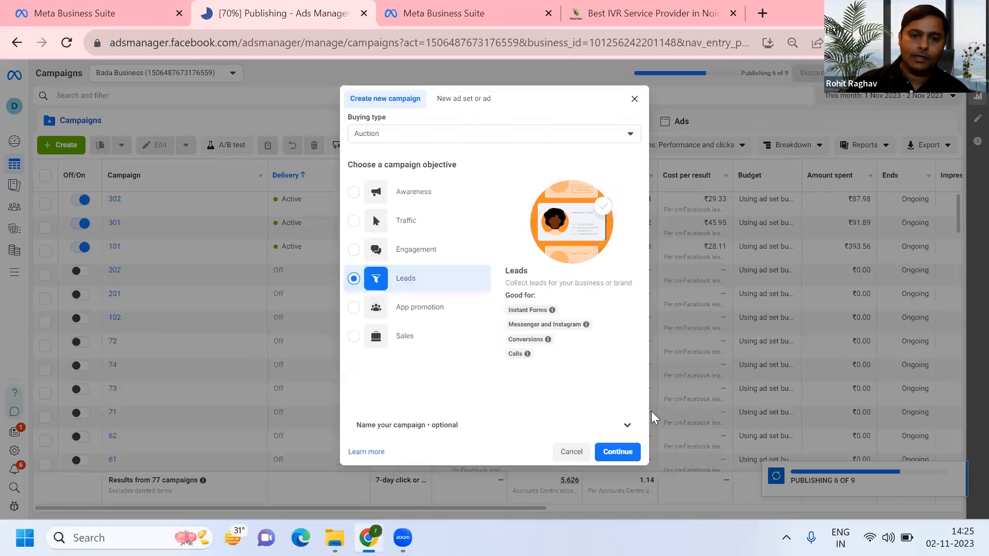
{"action": "left_click", "coordinate": [617, 451]}
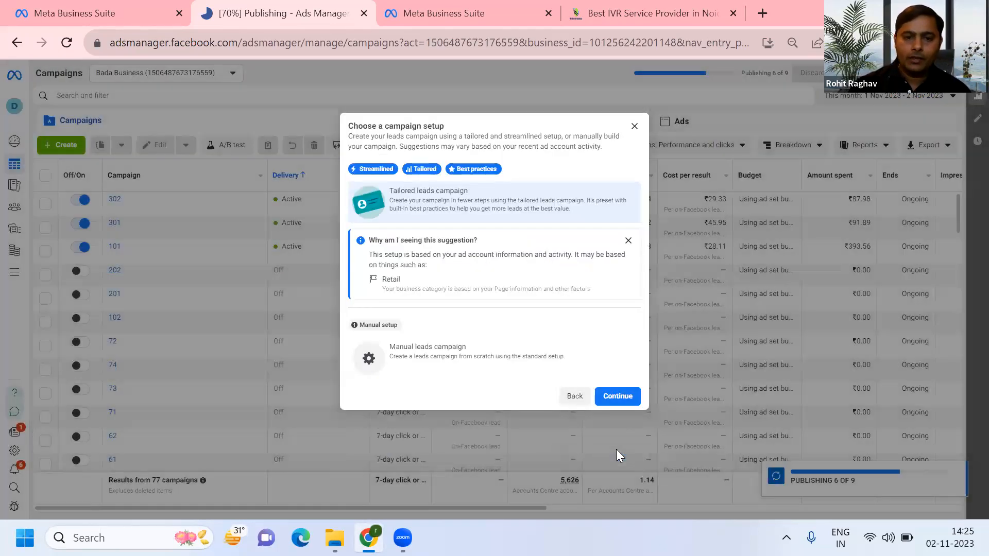
{"action": "left_click", "coordinate": [445, 363]}
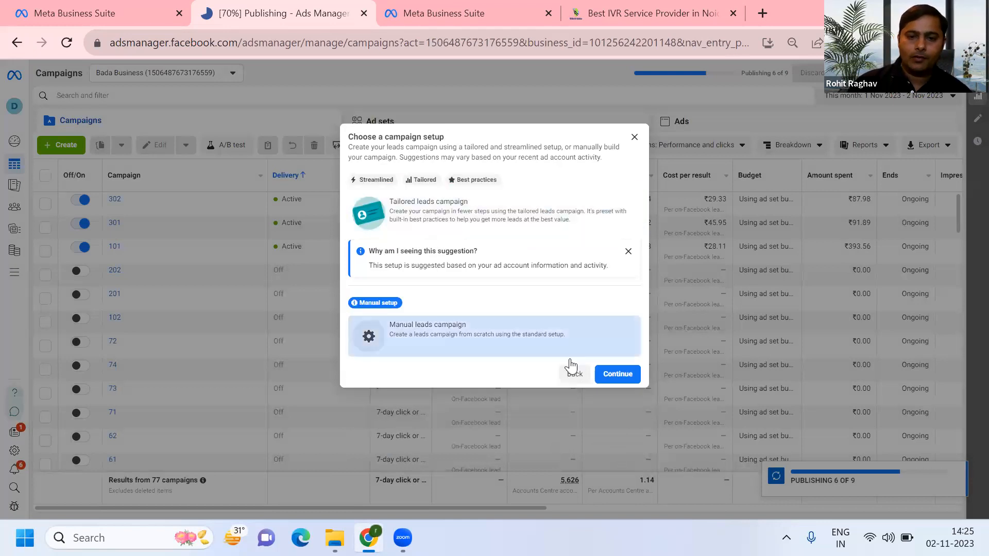
{"action": "left_click", "coordinate": [619, 382]}
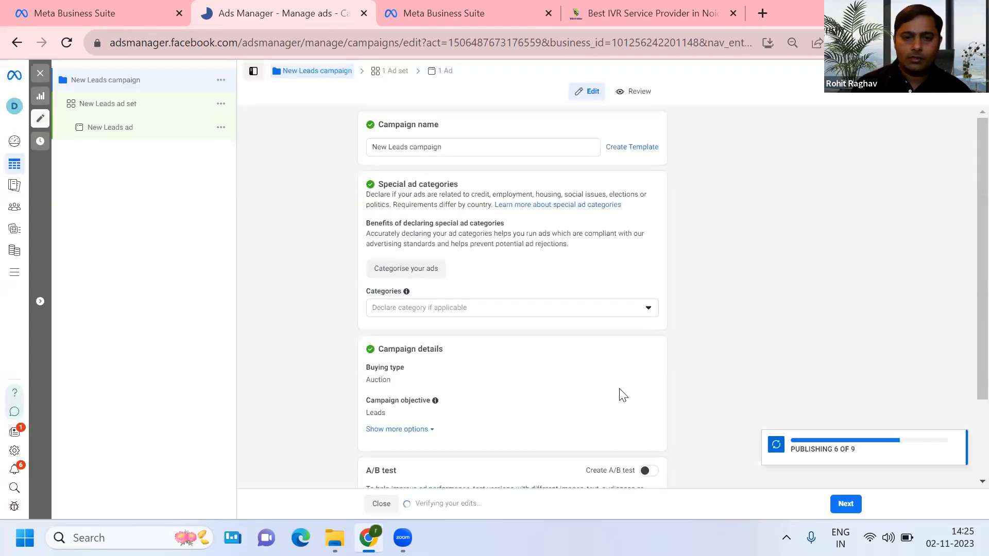
Step: Go through the new ad set to the New Leads ad and start creating a new instant form
{"action": "left_click", "coordinate": [107, 111]}
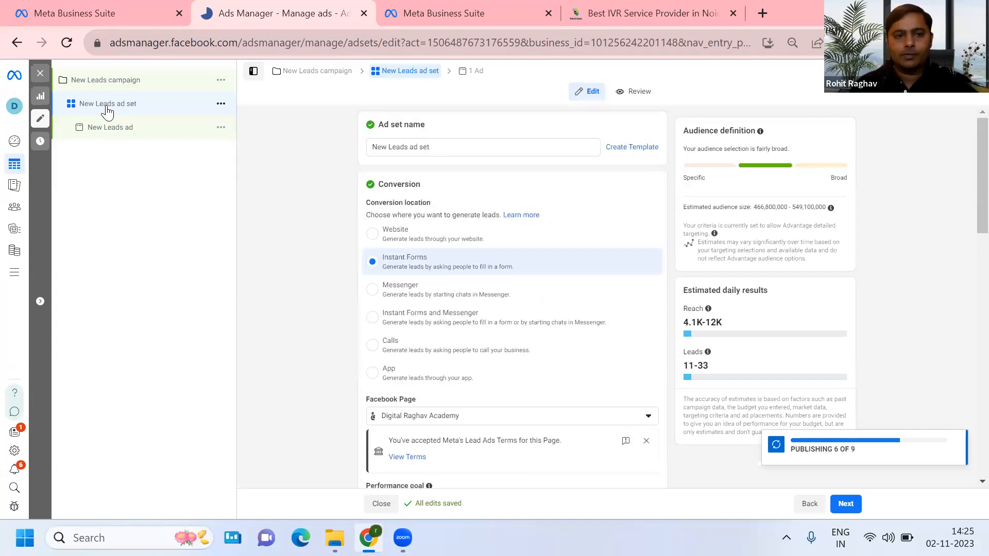
{"action": "left_click", "coordinate": [127, 132]}
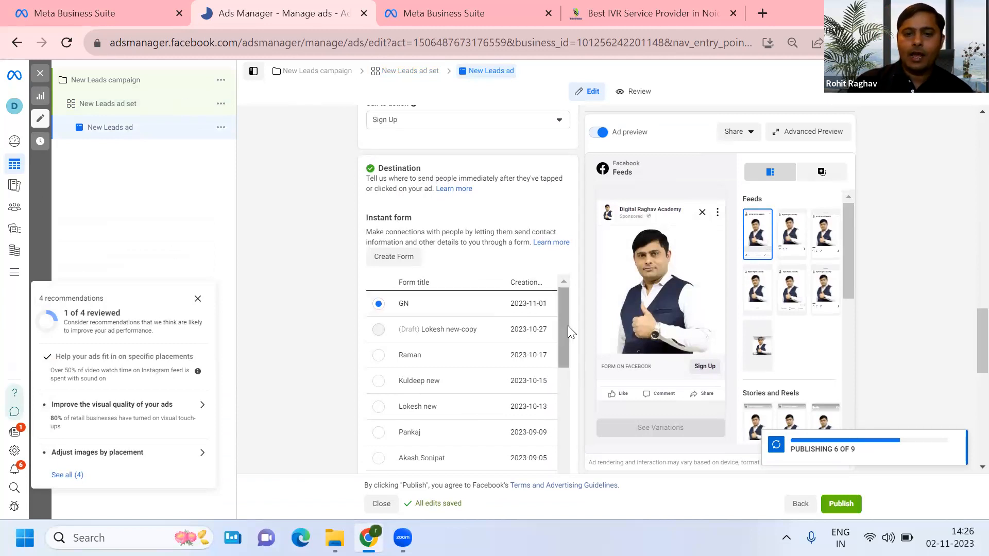
{"action": "mouse_move", "coordinate": [563, 314]}
{"action": "left_mouse_down"}
{"action": "mouse_move", "coordinate": [555, 434]}
{"action": "mouse_move", "coordinate": [561, 325]}
{"action": "left_mouse_up"}
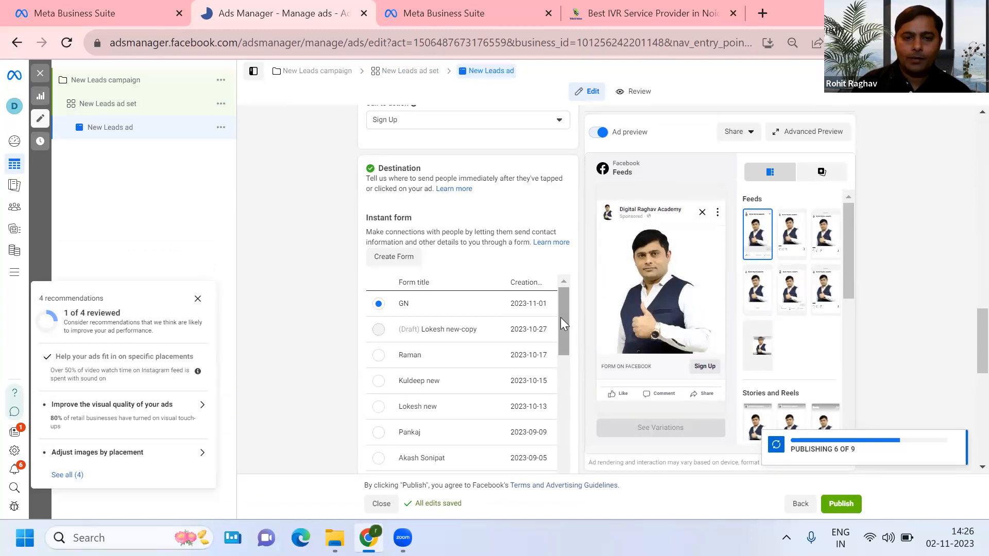
{"action": "left_click", "coordinate": [394, 257]}
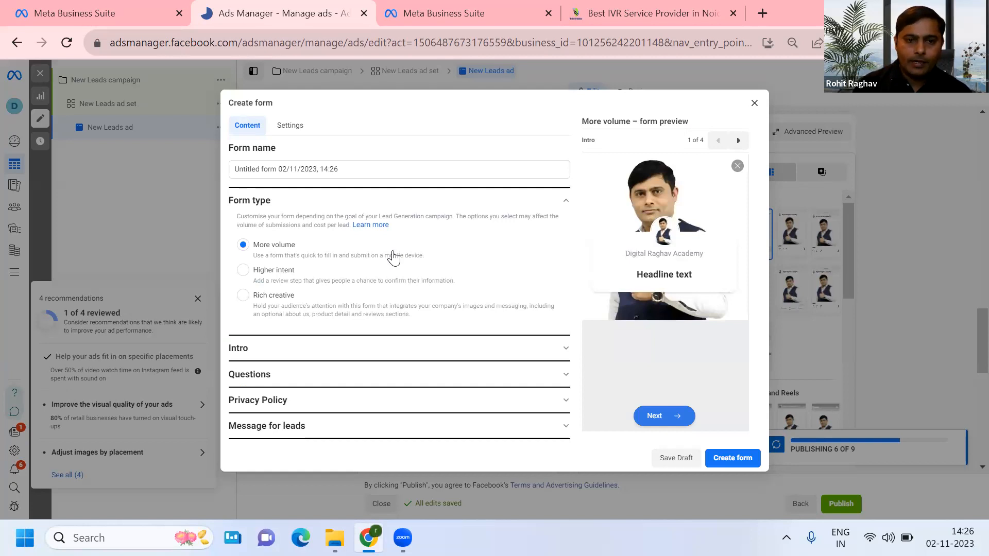
Step: Replace the default form name with "test lead form"
{"action": "left_click", "coordinate": [367, 169]}
{"action": "key", "text": "BackSpace"}
{"action": "key", "text": "BackSpace"}
{"action": "key", "text": "BackSpace"}
{"action": "key", "text": "BackSpace"}
{"action": "key", "text": "BackSpace"}
{"action": "key", "text": "BackSpace"}
{"action": "key", "text": "BackSpace"}
{"action": "key", "text": "BackSpace"}
{"action": "key", "text": "BackSpace"}
{"action": "key", "text": "BackSpace"}
{"action": "key", "text": "BackSpace"}
{"action": "key", "text": "BackSpace"}
{"action": "key", "text": "BackSpace"}
{"action": "key", "text": "BackSpace"}
{"action": "key", "text": "BackSpace"}
{"action": "key", "text": "BackSpace"}
{"action": "key", "text": "BackSpace"}
{"action": "key", "text": "BackSpace"}
{"action": "key", "text": "BackSpace"}
{"action": "key", "text": "BackSpace"}
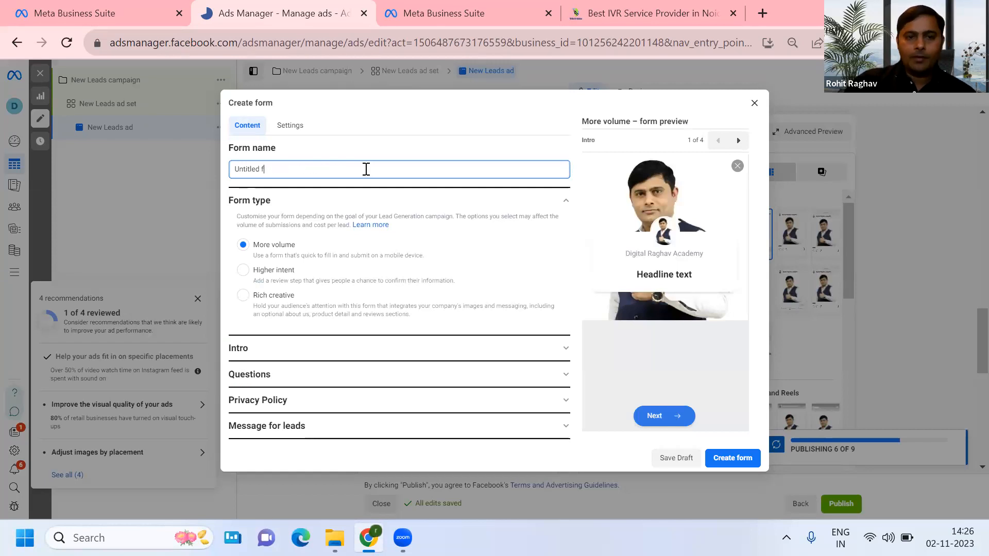
{"action": "type", "text": "t"}
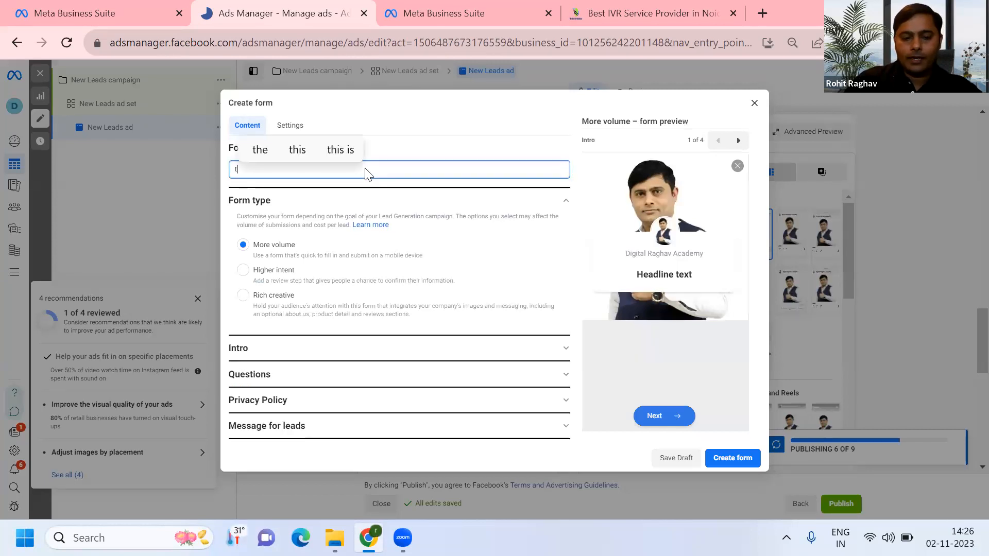
{"action": "type", "text": "est "}
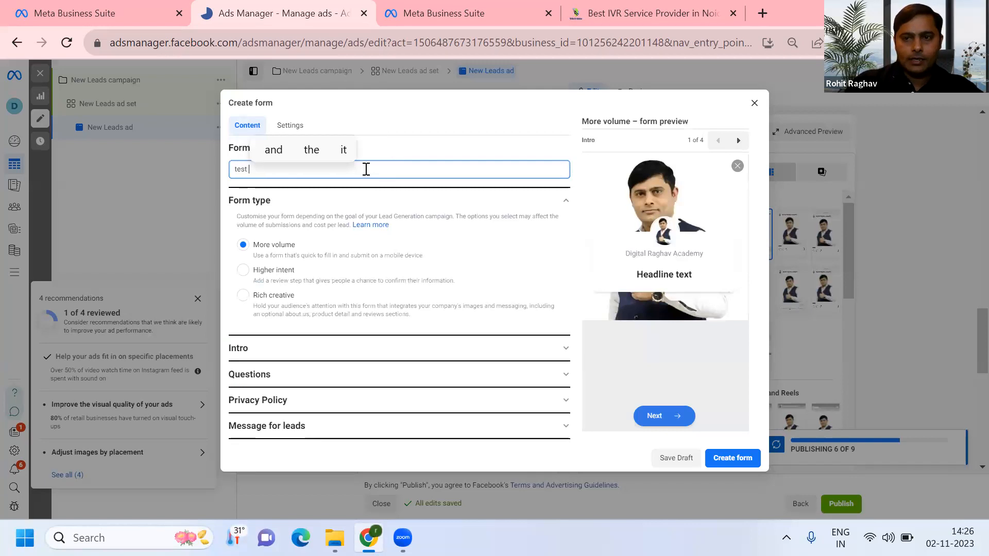
{"action": "type", "text": "lead"}
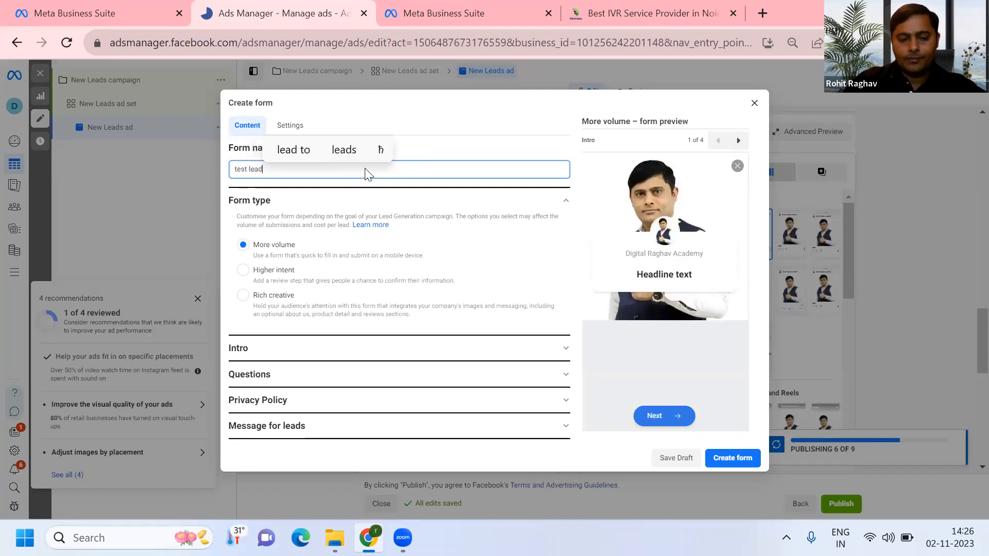
{"action": "type", "text": " form"}
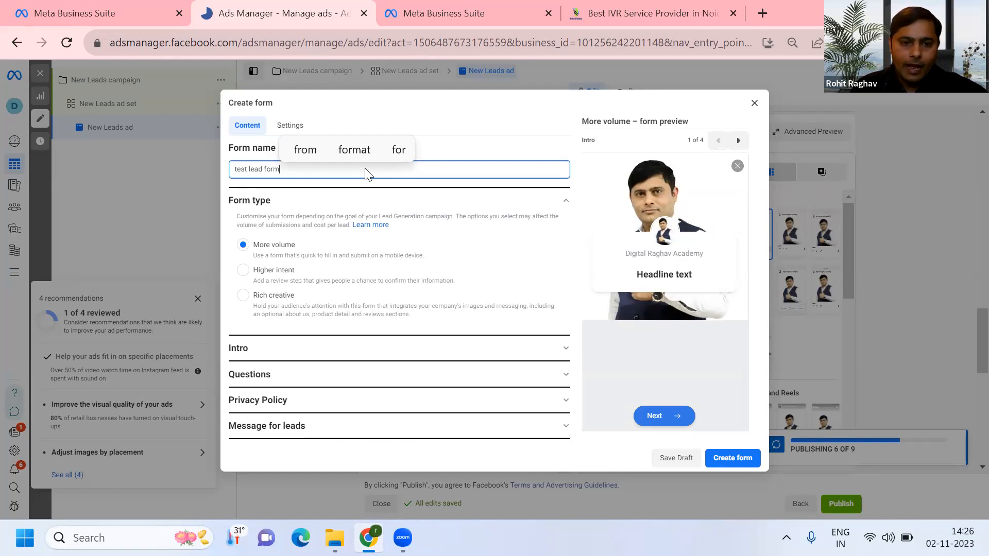
Step: Set the form type to Higher intent
{"action": "scroll", "coordinate": [366, 169], "scroll_direction": "up", "scroll_amount": 5}
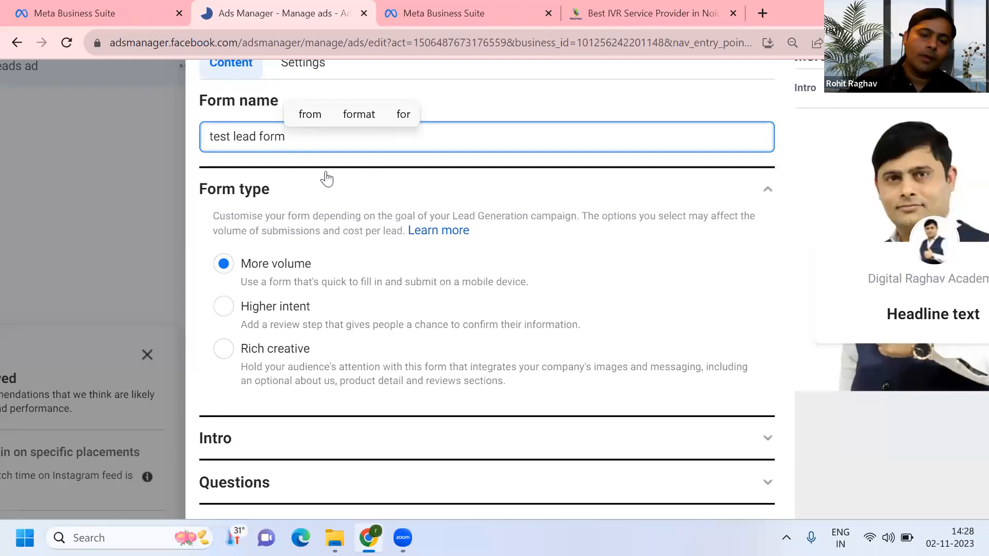
{"action": "left_click", "coordinate": [222, 310]}
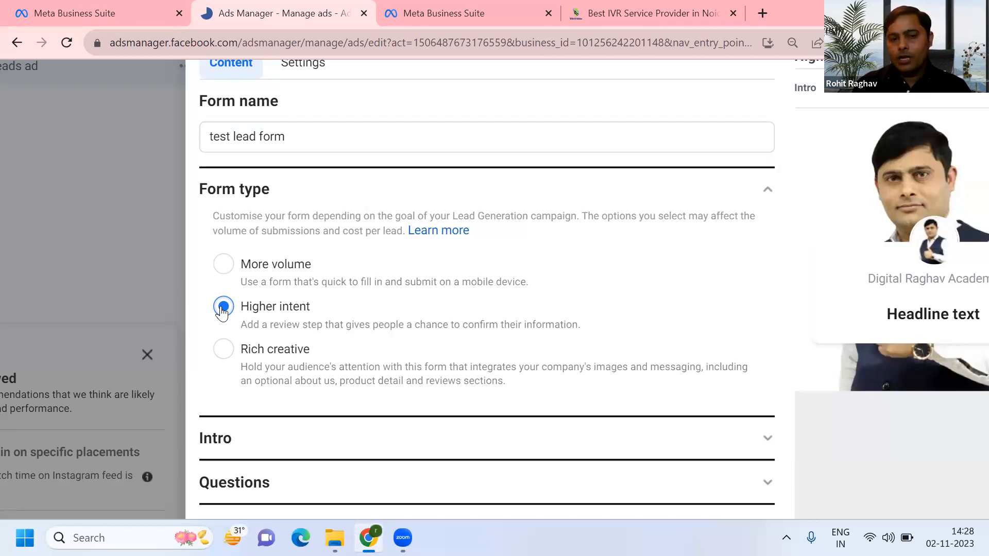
{"action": "scroll", "coordinate": [222, 313], "scroll_direction": "down", "scroll_amount": 1}
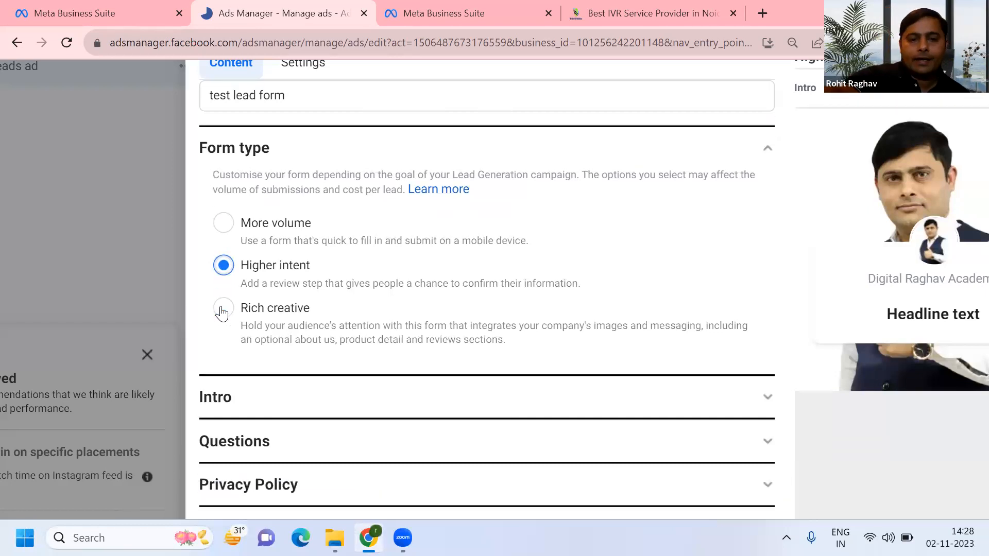
Step: In the form's Intro, use an uploaded background image, choosing the JPG "Orange White Modern Food Instagram Post (1)" from Downloads
{"action": "scroll", "coordinate": [222, 313], "scroll_direction": "down", "scroll_amount": 3}
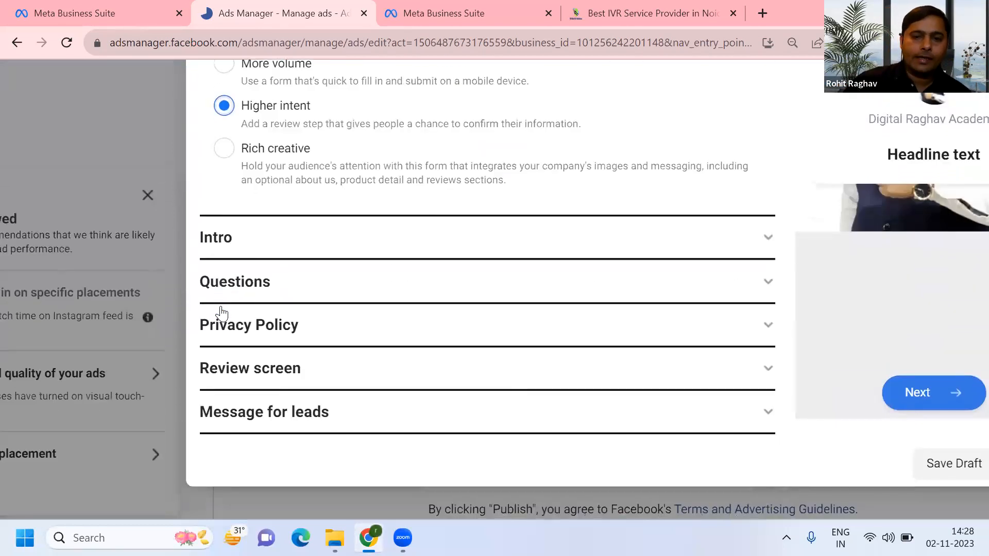
{"action": "left_click", "coordinate": [336, 253]}
{"action": "scroll", "coordinate": [336, 252], "scroll_direction": "up", "scroll_amount": 1}
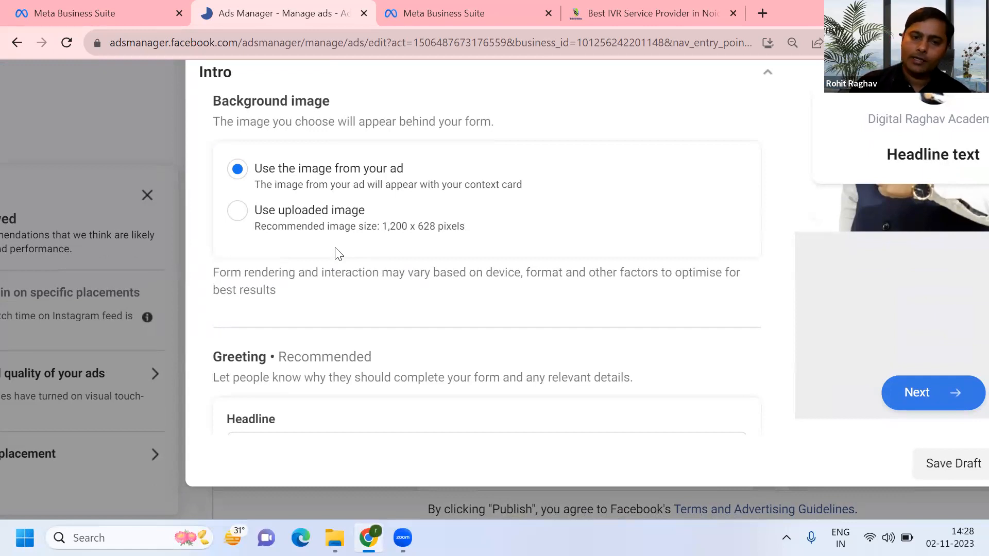
{"action": "left_click", "coordinate": [238, 211]}
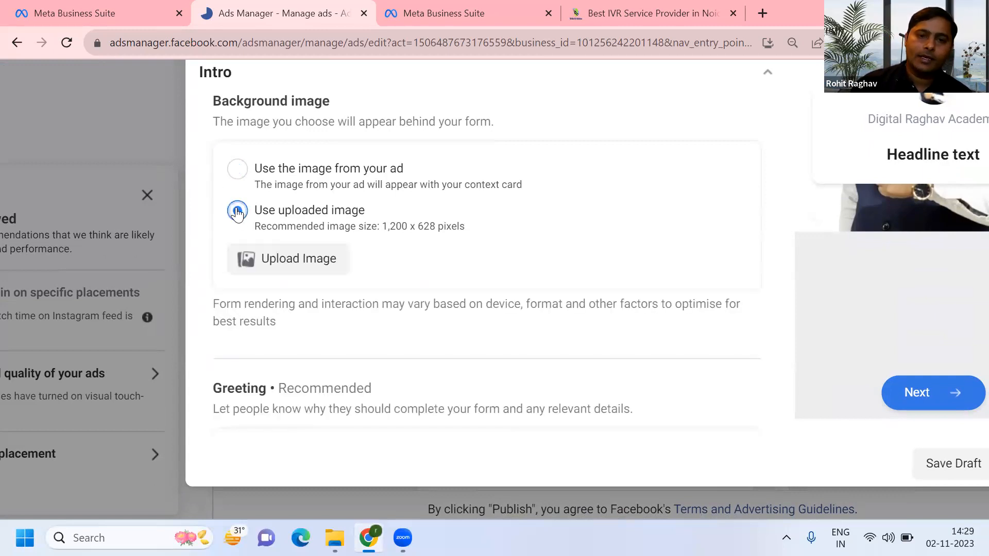
{"action": "left_click", "coordinate": [303, 257]}
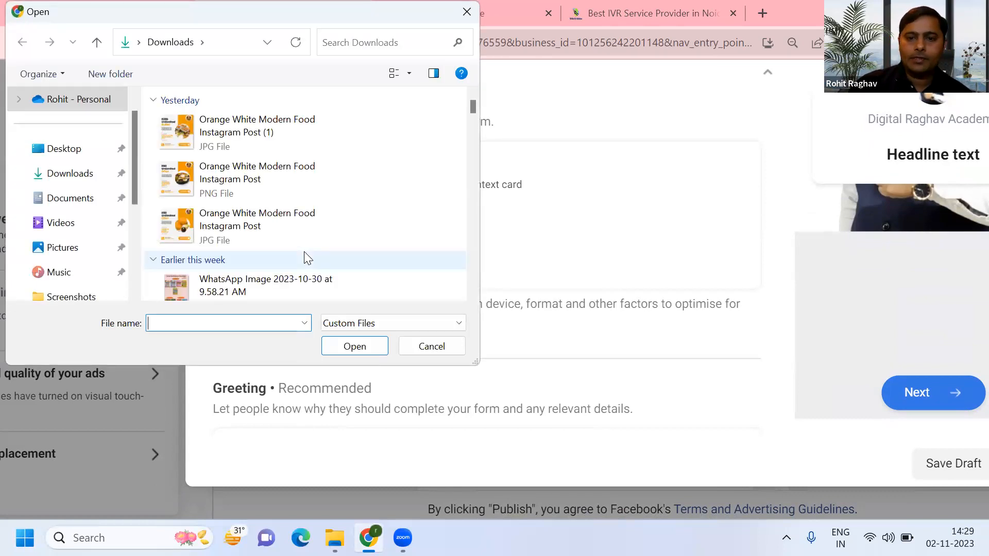
{"action": "left_click", "coordinate": [674, 350]}
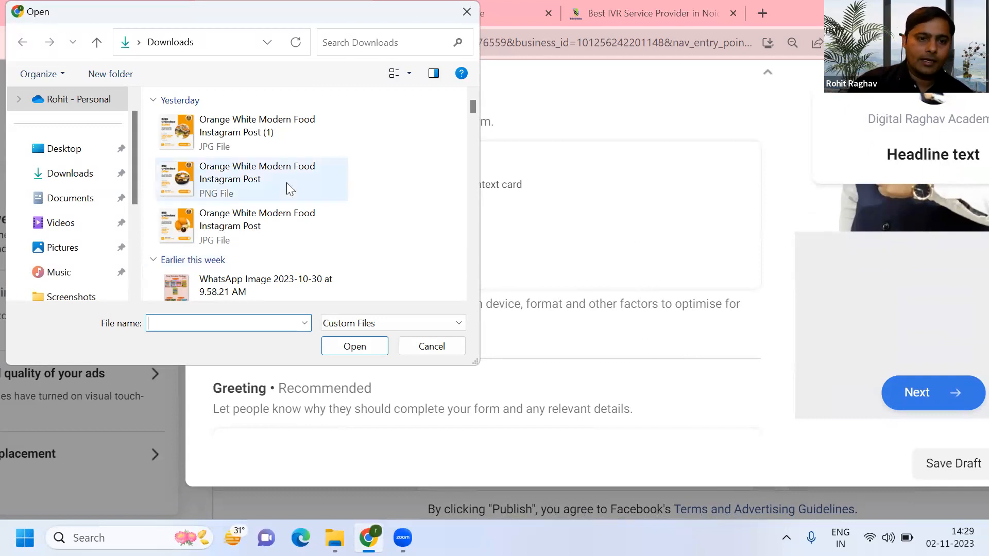
{"action": "left_click", "coordinate": [164, 134]}
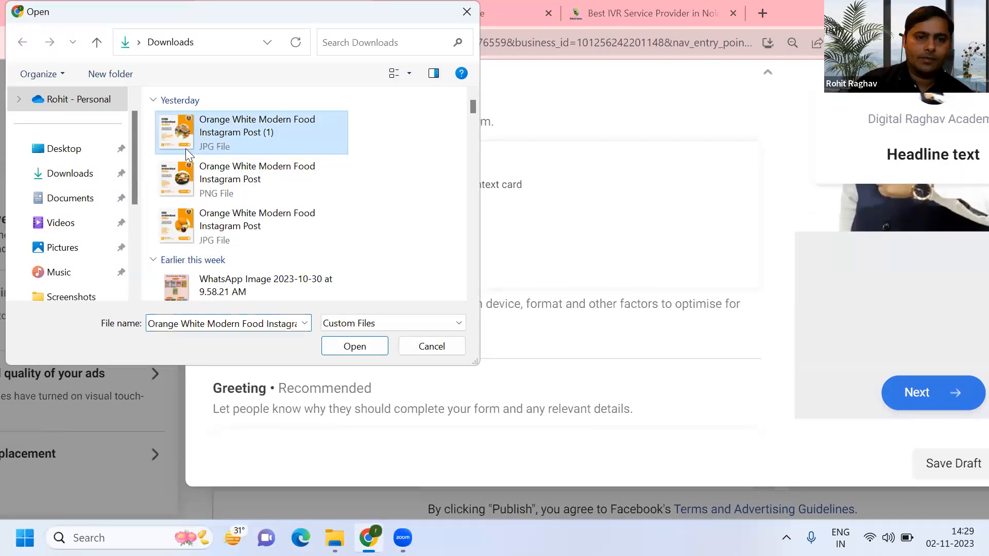
{"action": "left_click", "coordinate": [356, 347]}
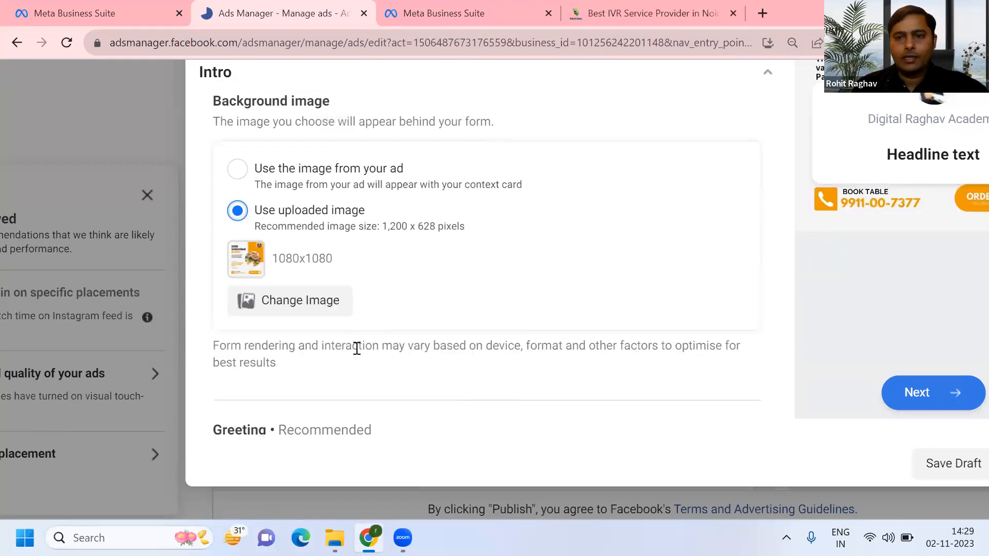
Step: Enter "Welcome to Xyz company" as the greeting headline of the form's Intro
{"action": "scroll", "coordinate": [357, 348], "scroll_direction": "down", "scroll_amount": 5}
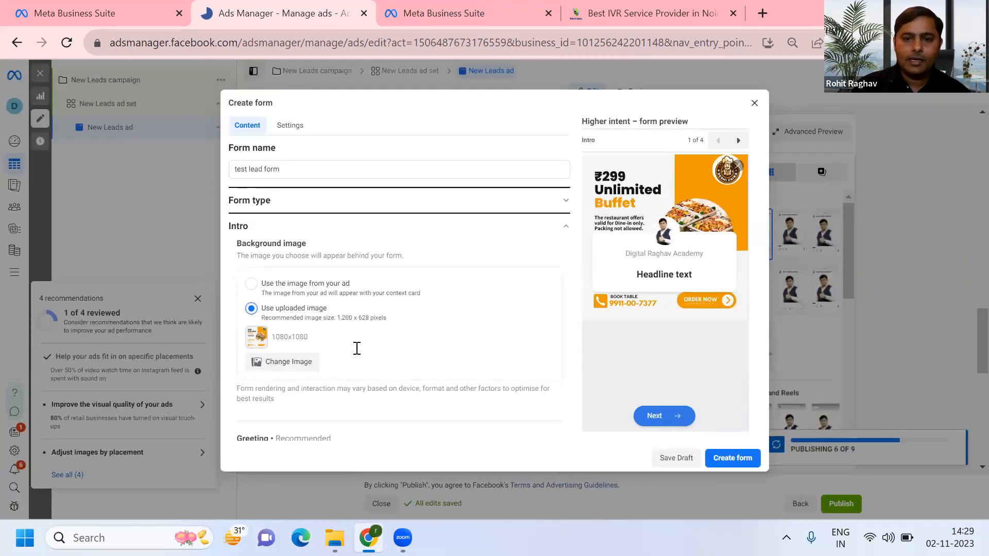
{"action": "scroll", "coordinate": [356, 349], "scroll_direction": "down", "scroll_amount": 2}
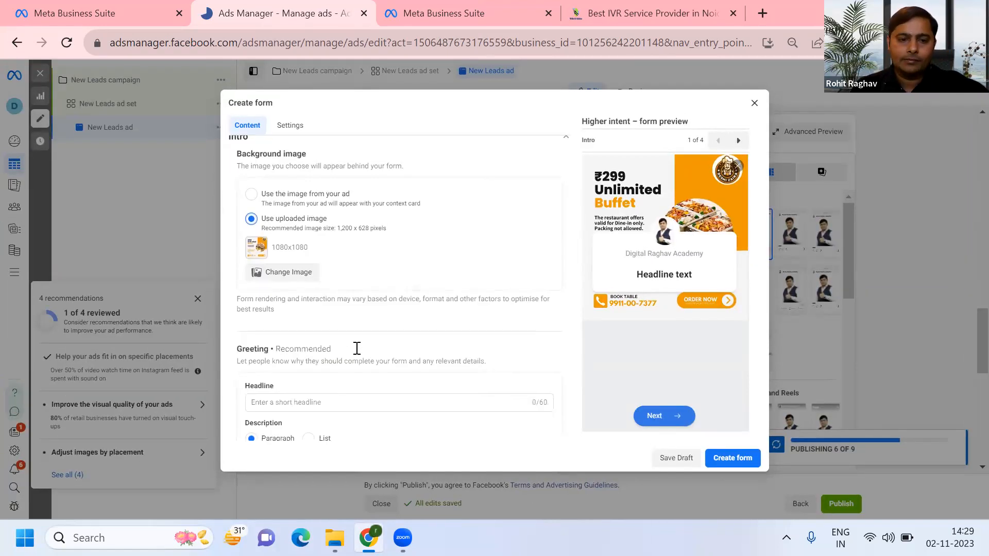
{"action": "scroll", "coordinate": [357, 349], "scroll_direction": "down", "scroll_amount": 1}
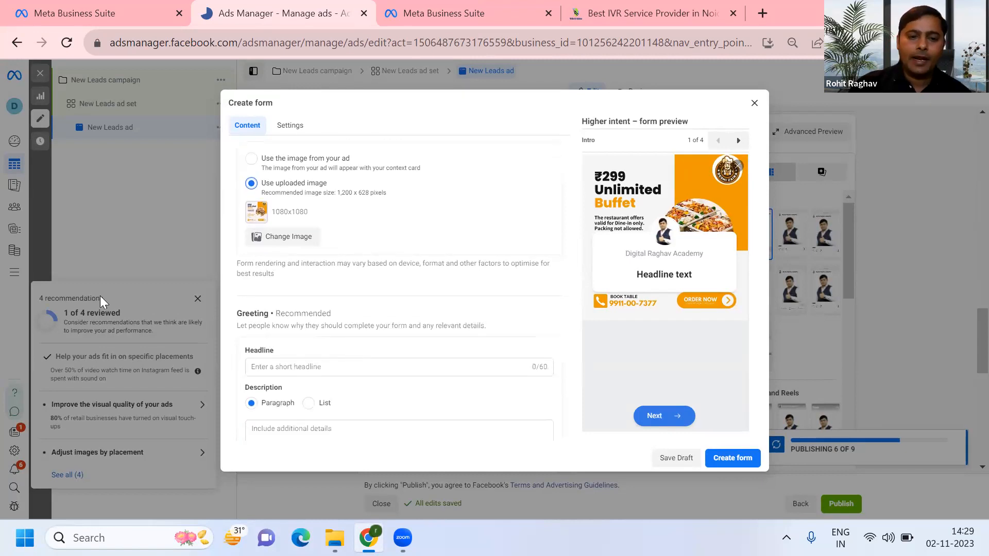
{"action": "left_click", "coordinate": [294, 366]}
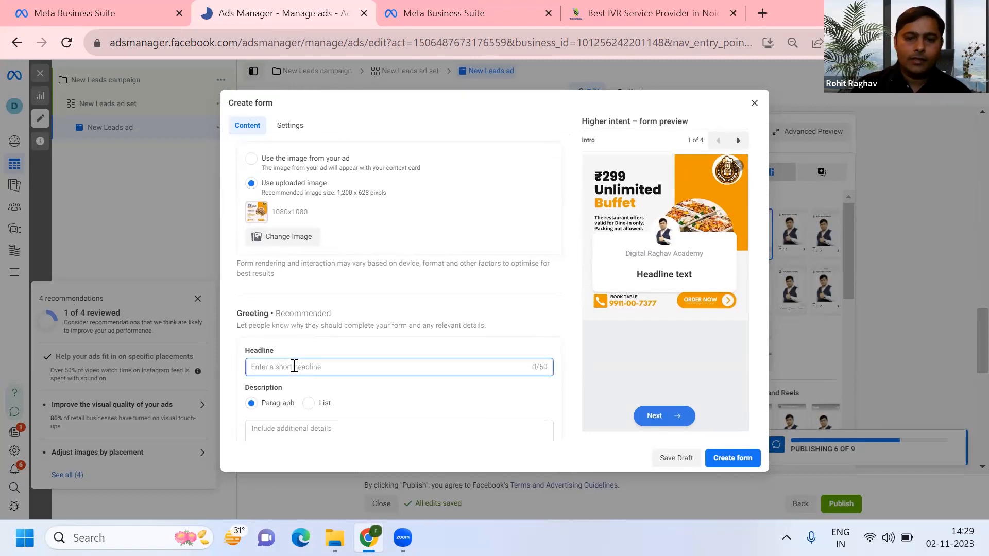
{"action": "key", "text": "Escape"}
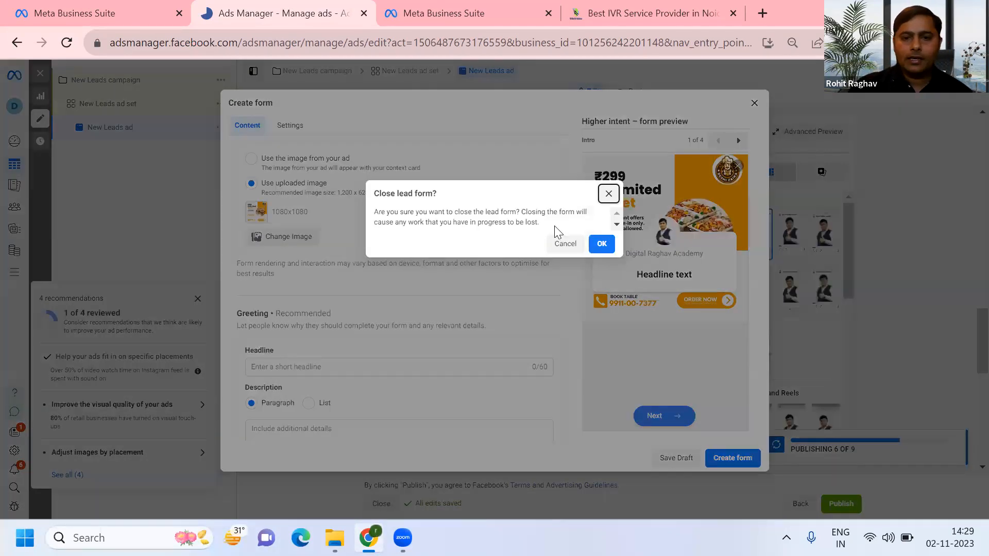
{"action": "left_click", "coordinate": [565, 244]}
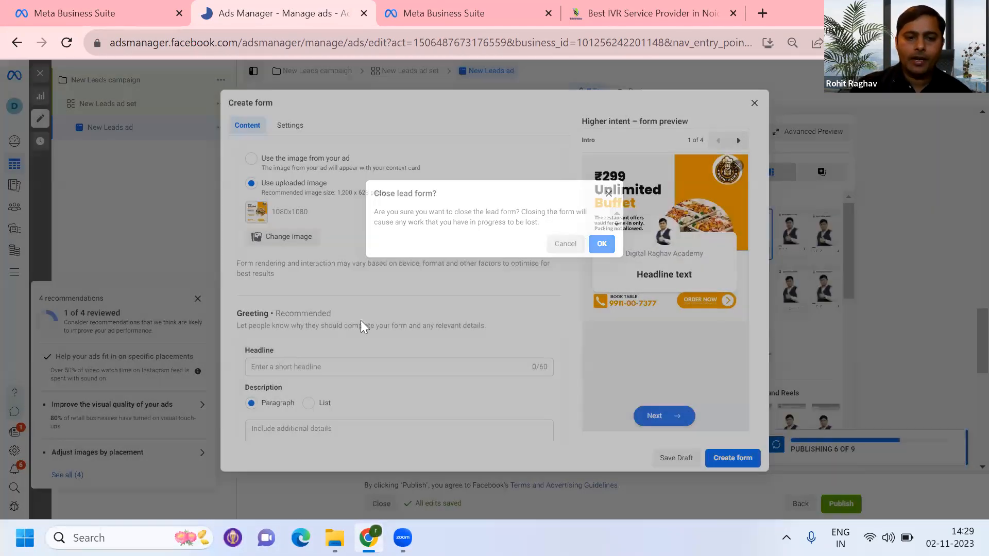
{"action": "left_click", "coordinate": [263, 365]}
{"action": "type", "text": "Welcome to "}
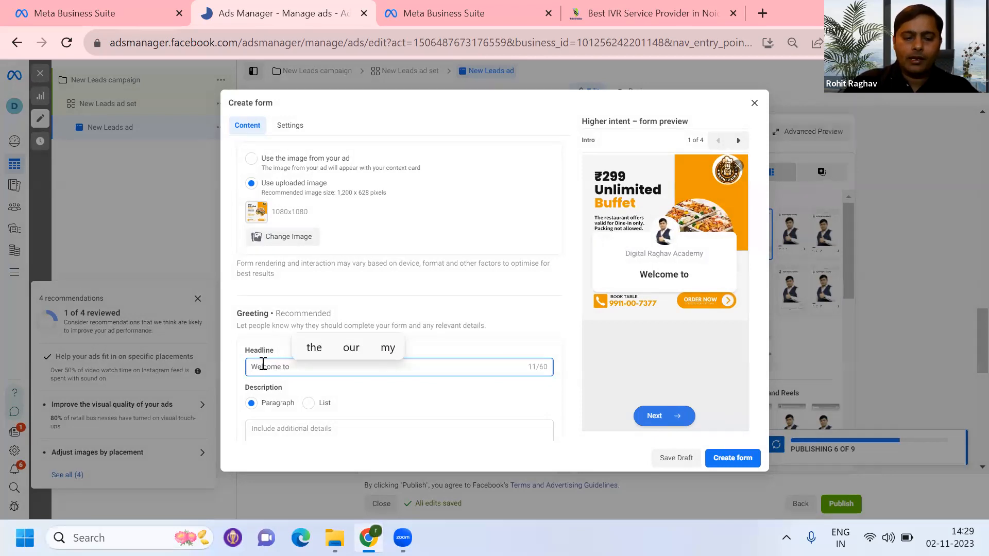
{"action": "type", "text": "Xyz c"}
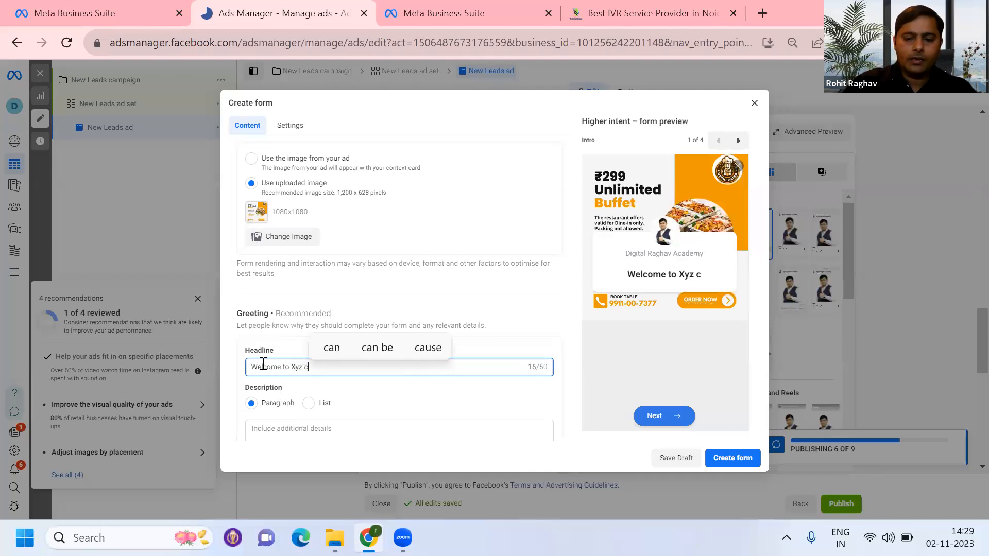
{"action": "type", "text": "ompany"}
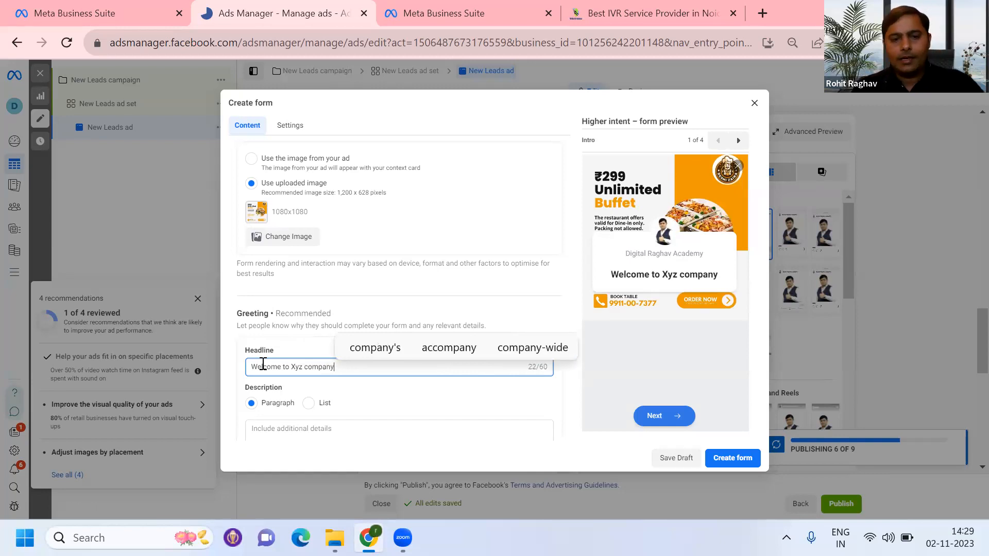
Step: Open the Meta Ad Library in a new tab and set its ad category to All ads
{"action": "scroll", "coordinate": [263, 363], "scroll_direction": "down", "scroll_amount": 2}
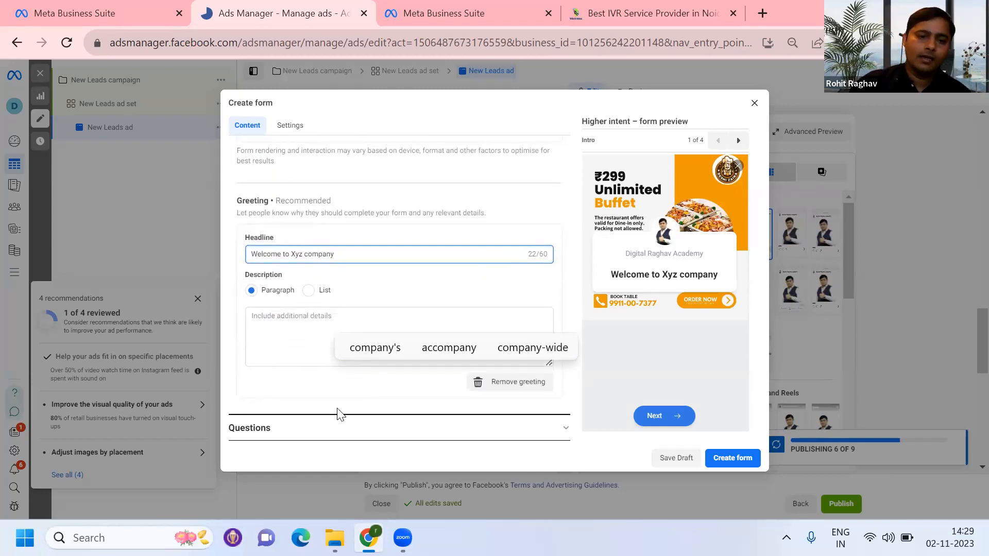
{"action": "left_click", "coordinate": [288, 330]}
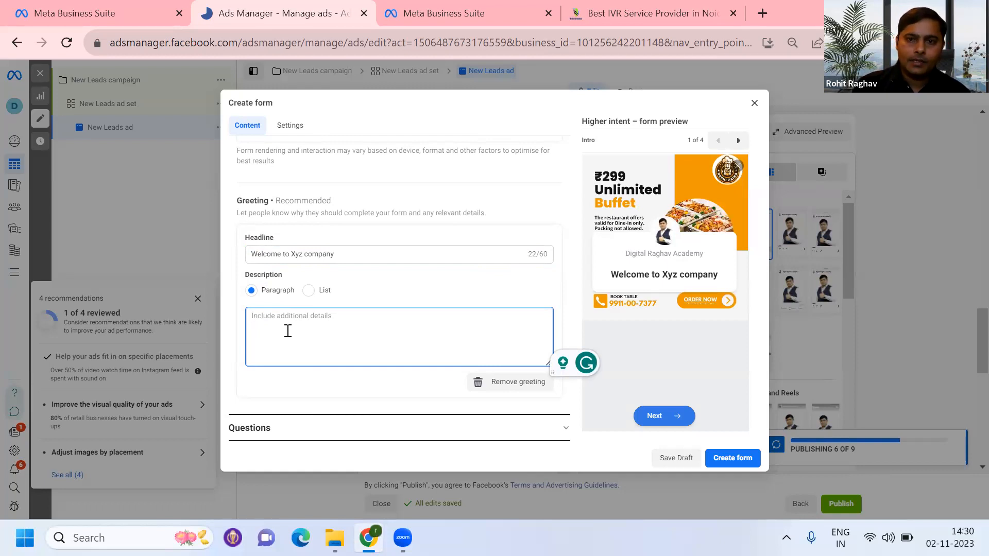
{"action": "left_click", "coordinate": [763, 13]}
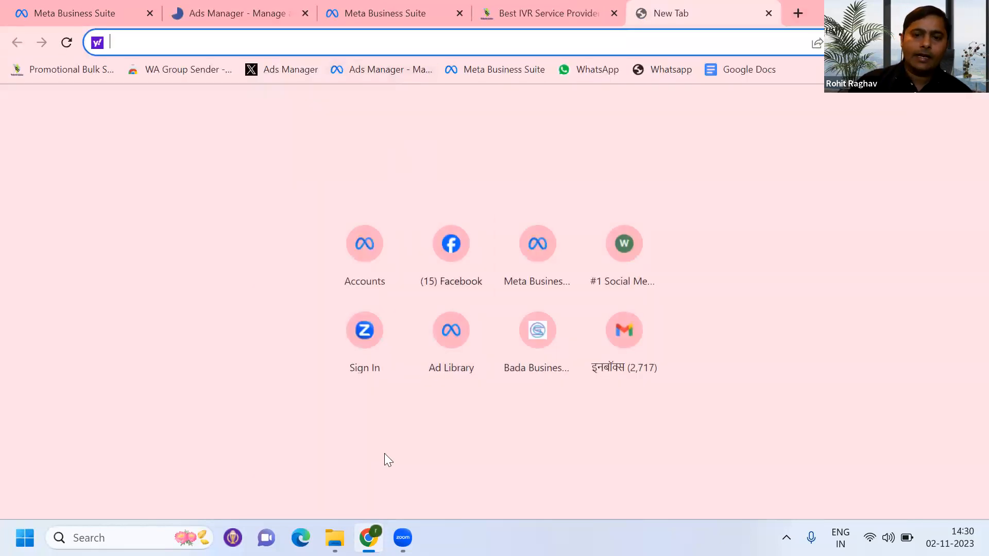
{"action": "left_click", "coordinate": [443, 358]}
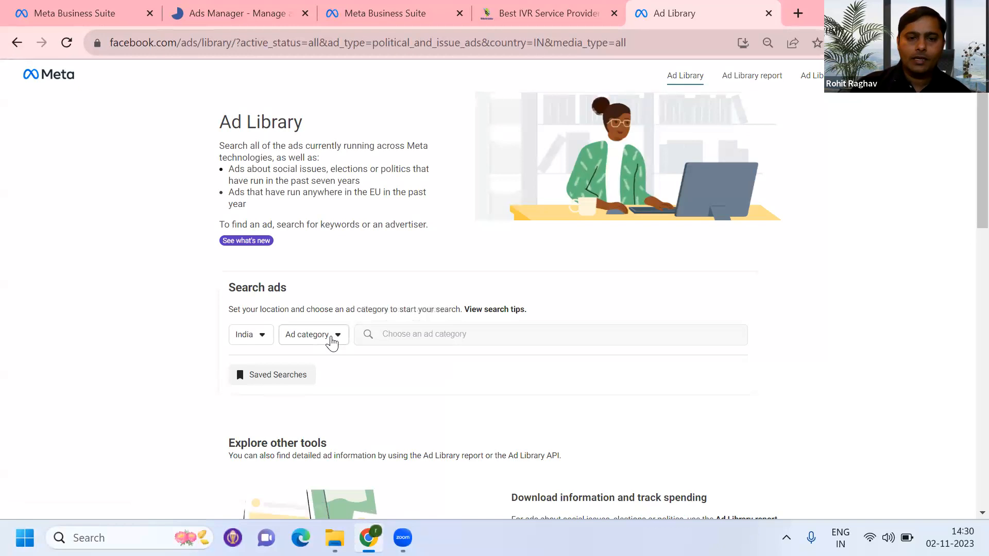
{"action": "left_click", "coordinate": [331, 340]}
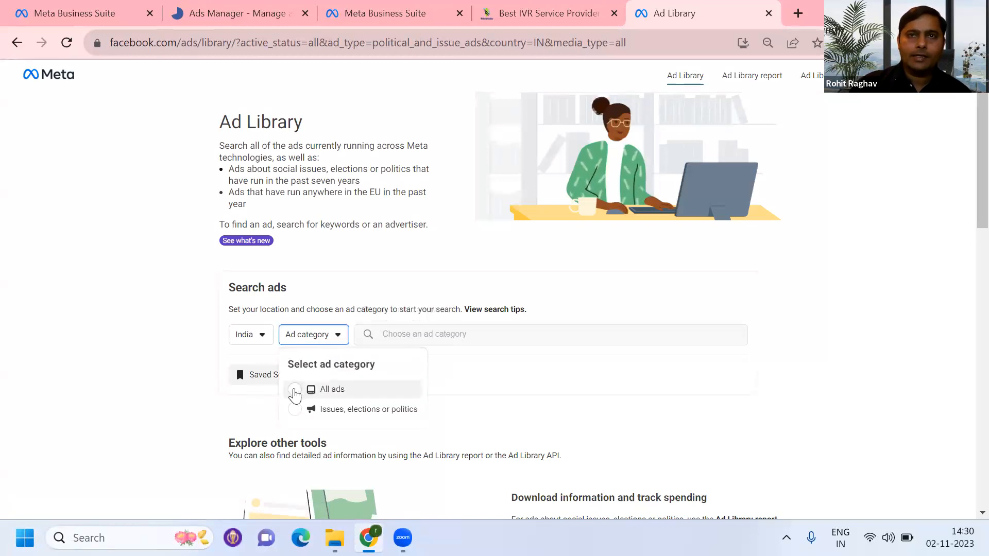
{"action": "left_click", "coordinate": [295, 390]}
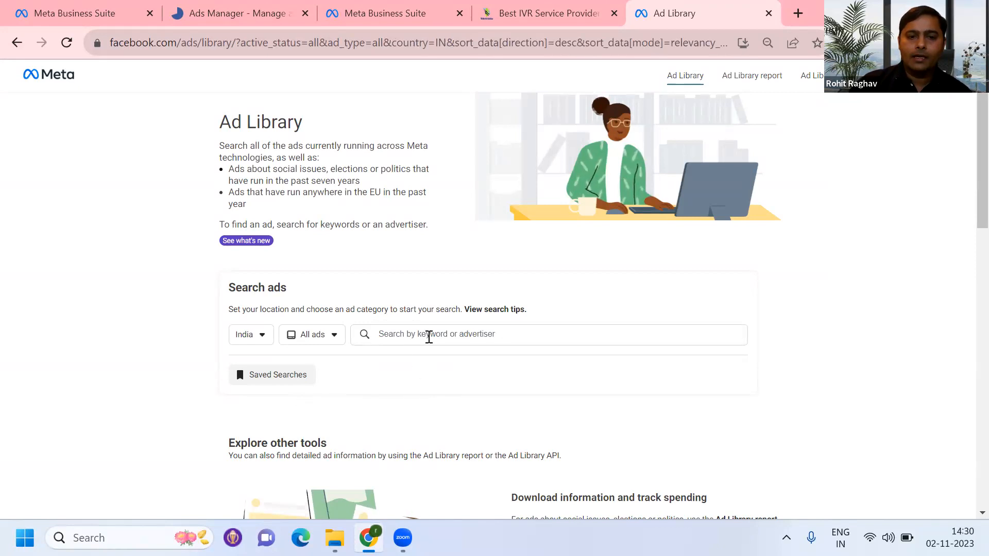
Step: Search the Ad Library for "bada business"
{"action": "left_click", "coordinate": [428, 334]}
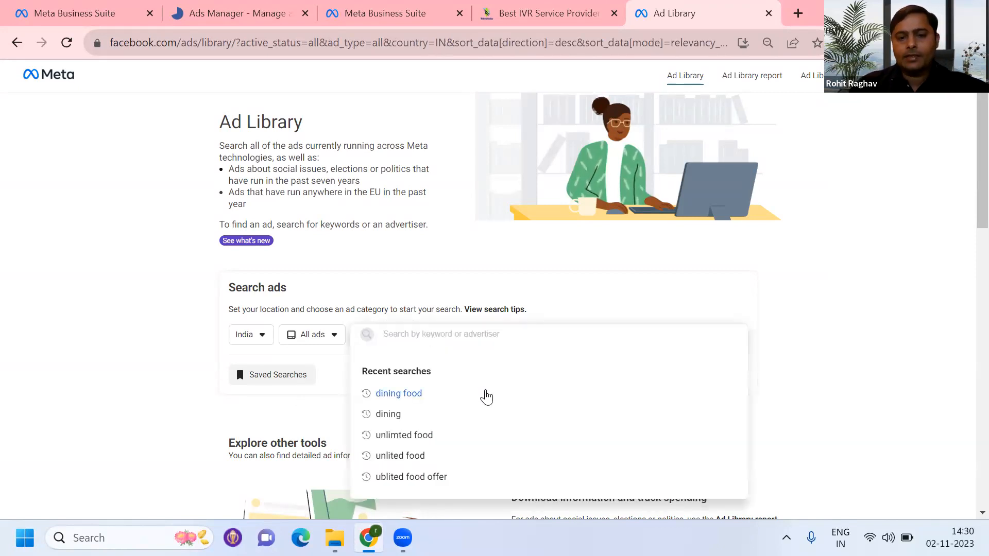
{"action": "scroll", "coordinate": [480, 387], "scroll_direction": "down", "scroll_amount": 2}
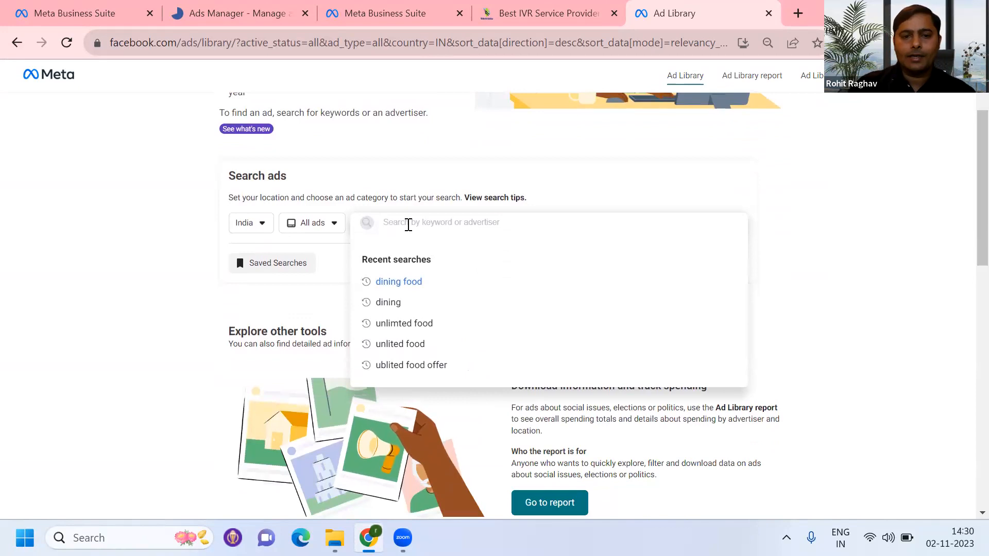
{"action": "type", "text": "bad"}
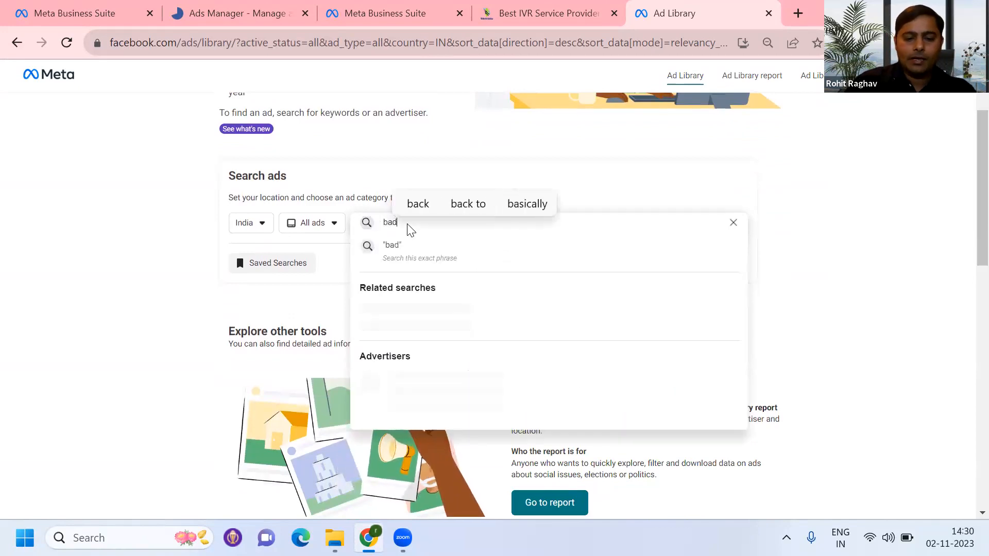
{"action": "type", "text": "a busi"}
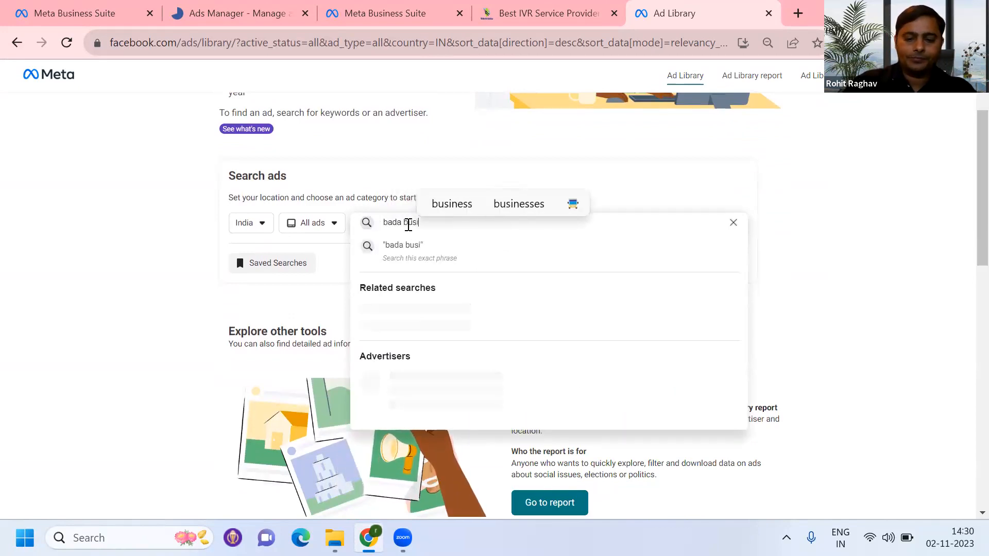
{"action": "type", "text": "ness"}
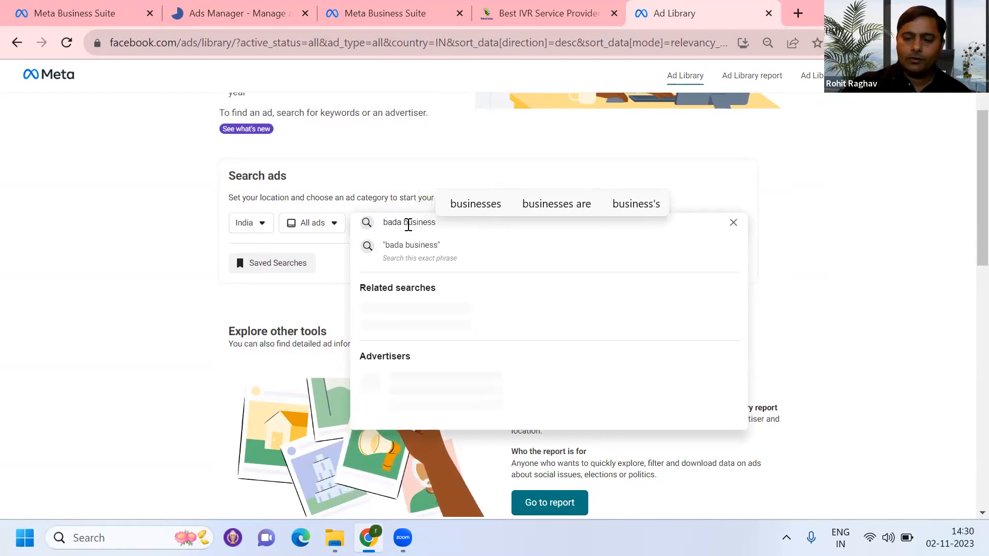
{"action": "key", "text": "Return"}
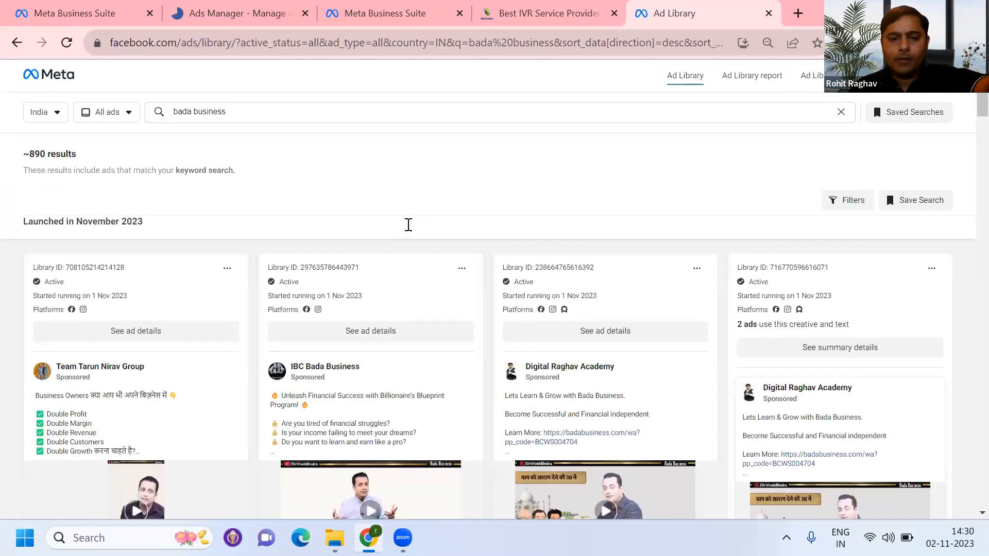
Step: Copy the first ad's text from "Business Owners" through the "Double Growth" line and paste it into the greeting description of the Ads Manager form
{"action": "scroll", "coordinate": [409, 225], "scroll_direction": "down", "scroll_amount": 2}
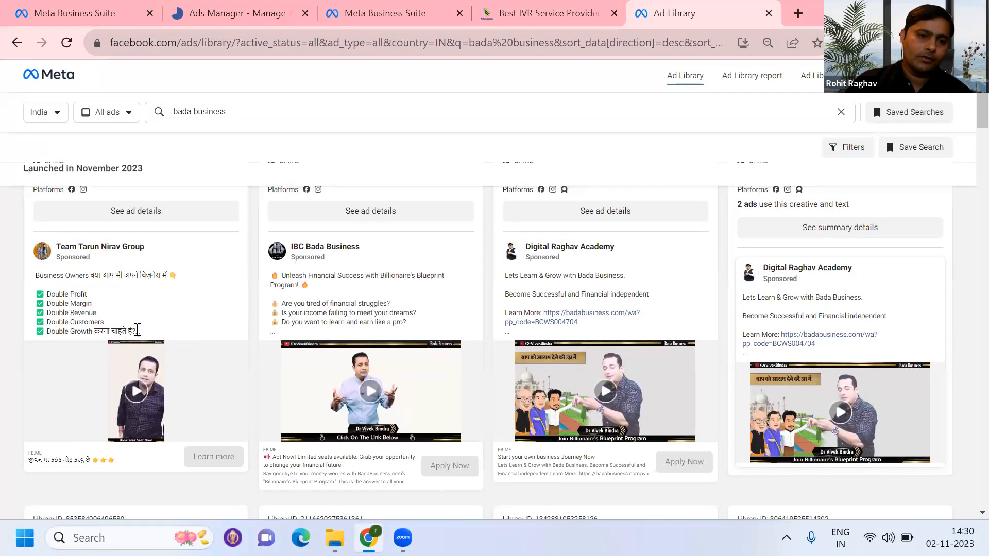
{"action": "left_click_drag", "start_coordinate": [105, 322], "coordinate": [128, 324]}
{"action": "left_click", "coordinate": [26, 277]}
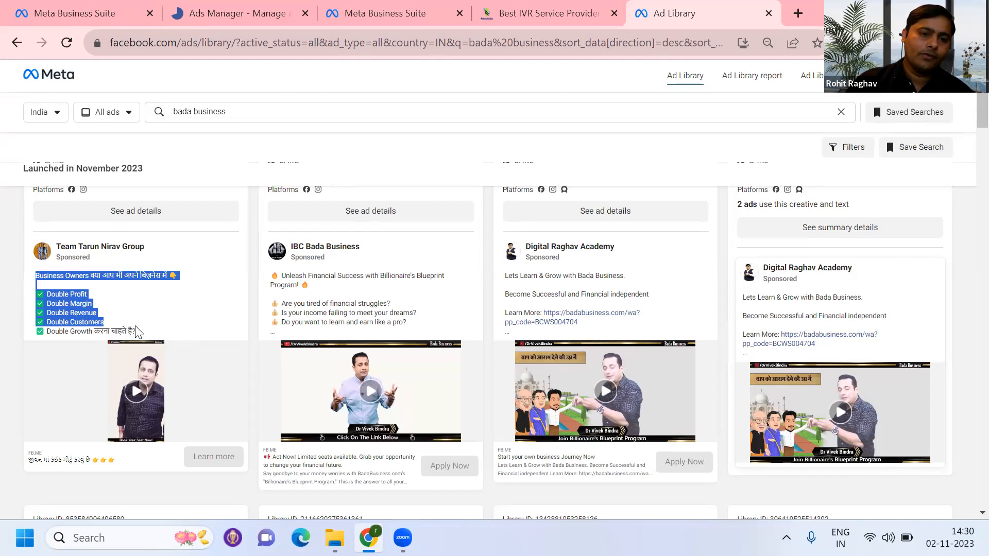
{"action": "left_click", "coordinate": [137, 331]}
{"action": "left_click_drag", "start_coordinate": [62, 283], "coordinate": [147, 332]}
{"action": "key", "text": "ctrl+c"}
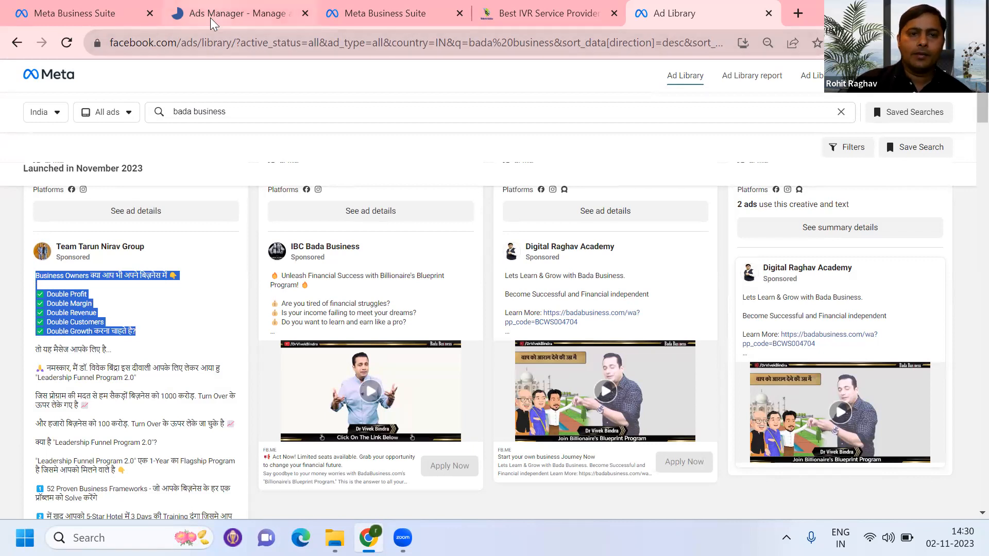
{"action": "left_click", "coordinate": [225, 12]}
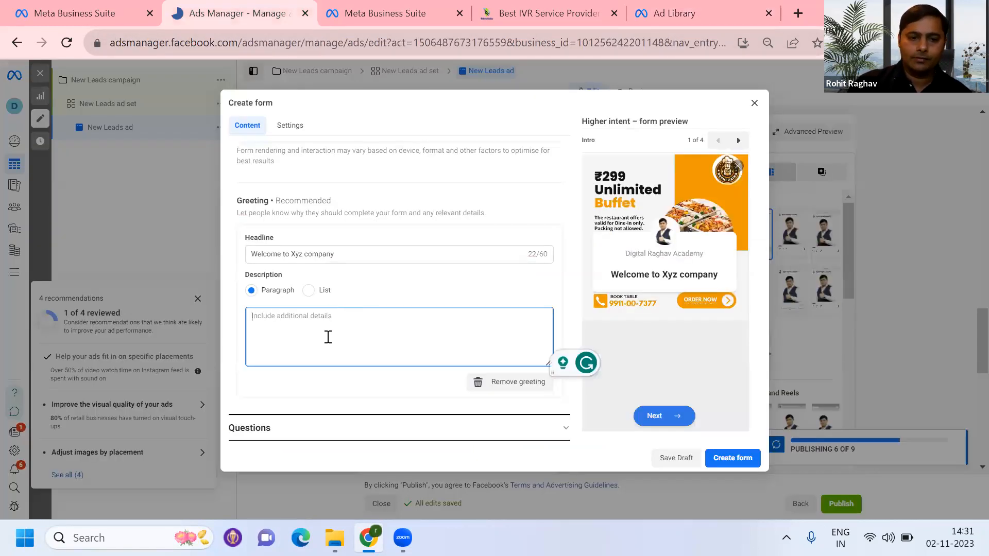
{"action": "key", "text": "ctrl+v"}
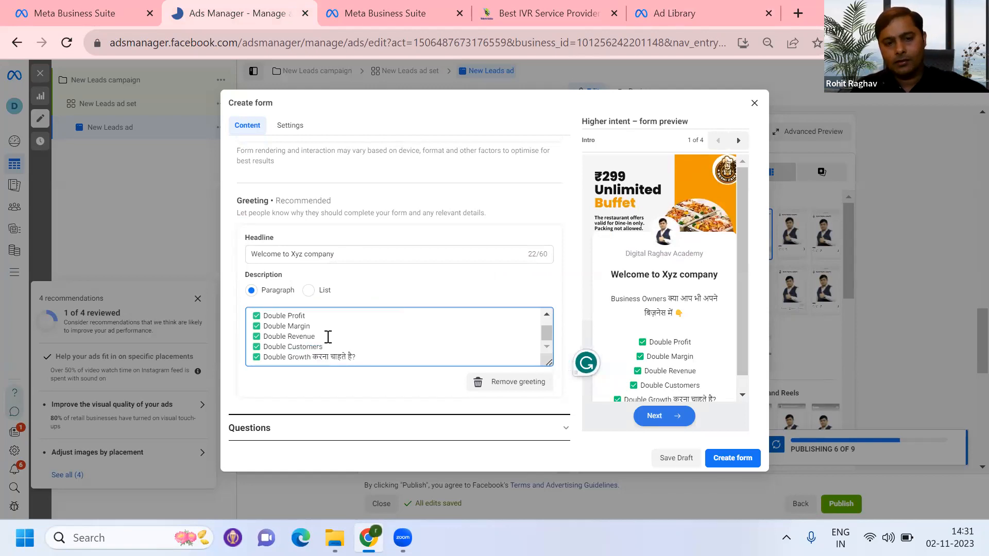
Step: Add a Short Answer custom question to the form's Questions section
{"action": "scroll", "coordinate": [328, 337], "scroll_direction": "down", "scroll_amount": 2}
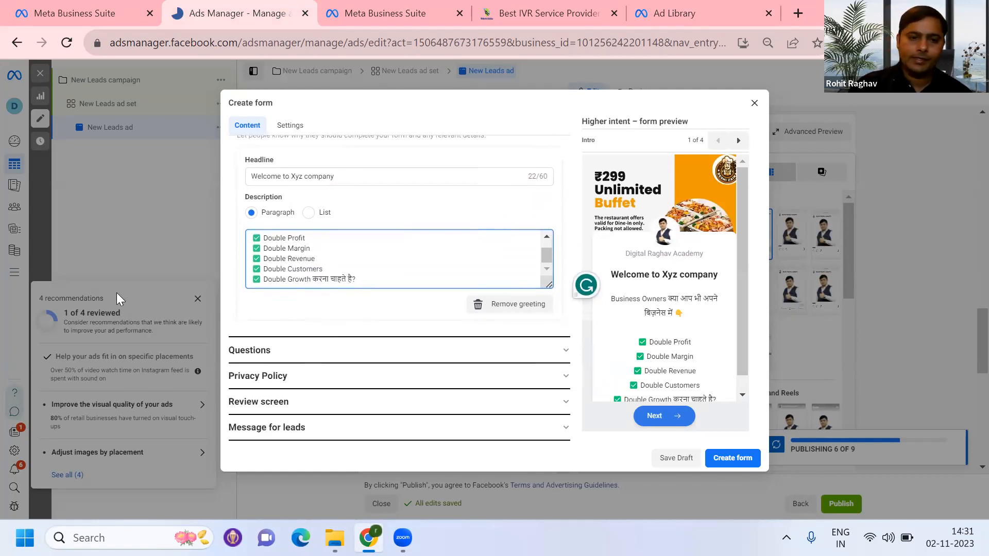
{"action": "left_click", "coordinate": [343, 360]}
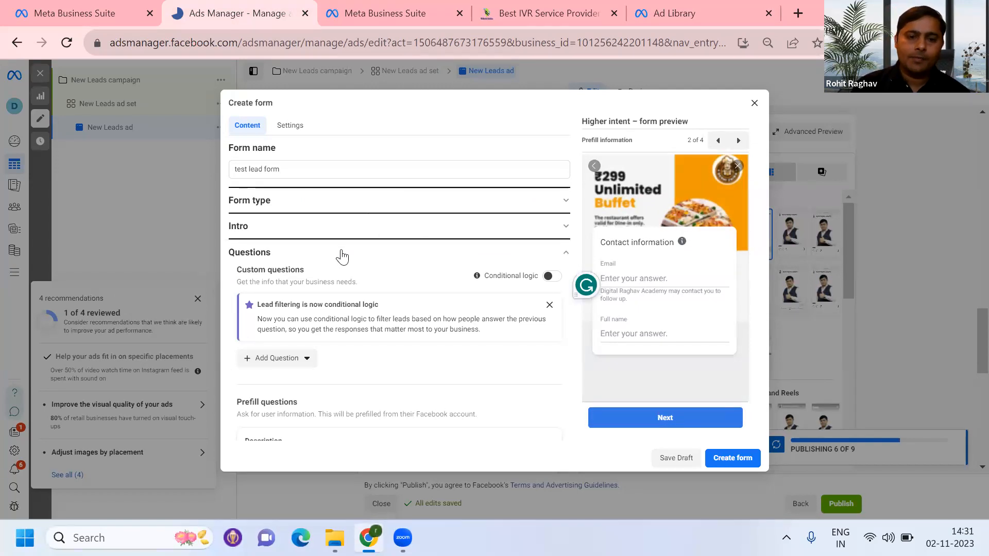
{"action": "scroll", "coordinate": [341, 256], "scroll_direction": "down", "scroll_amount": 5}
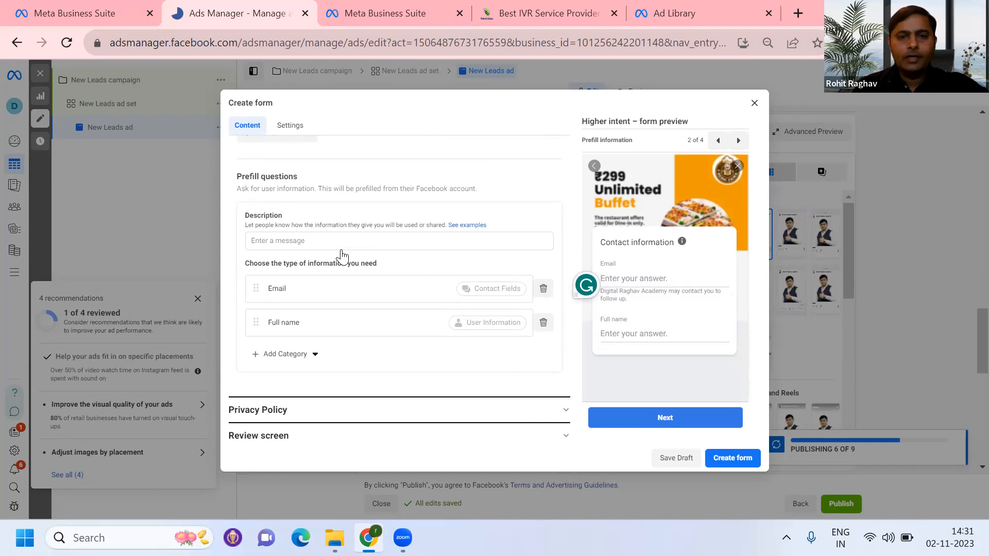
{"action": "scroll", "coordinate": [341, 257], "scroll_direction": "up", "scroll_amount": 5}
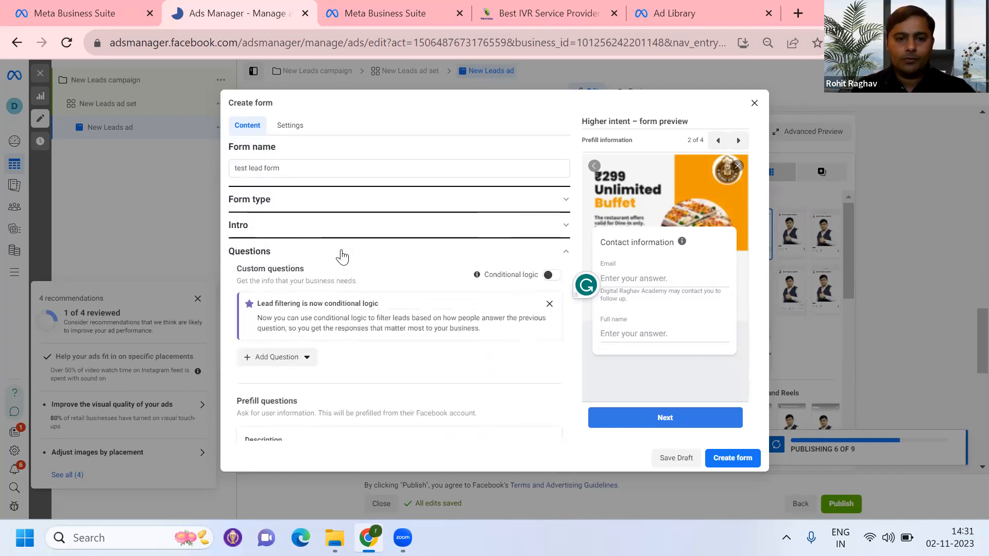
{"action": "left_click", "coordinate": [285, 356]}
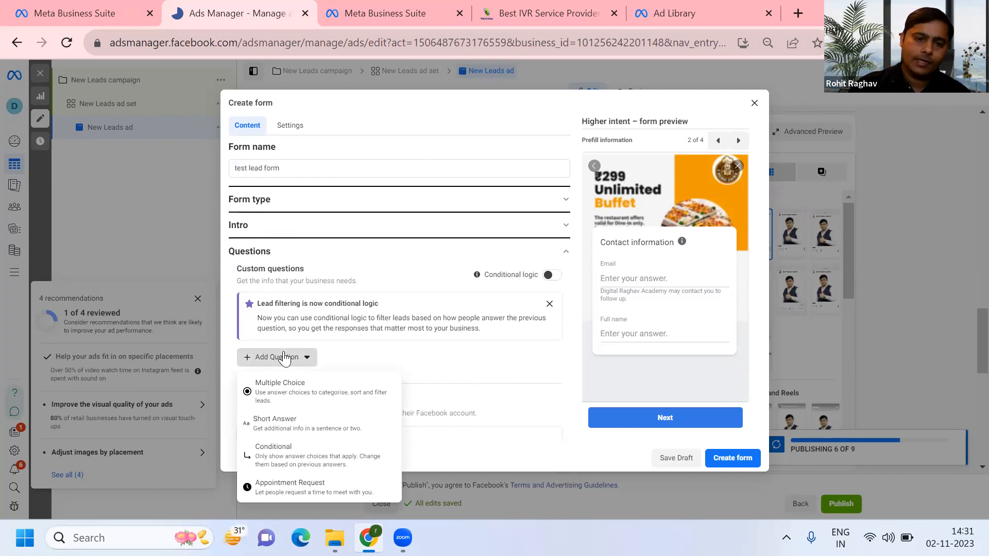
{"action": "left_click", "coordinate": [277, 422]}
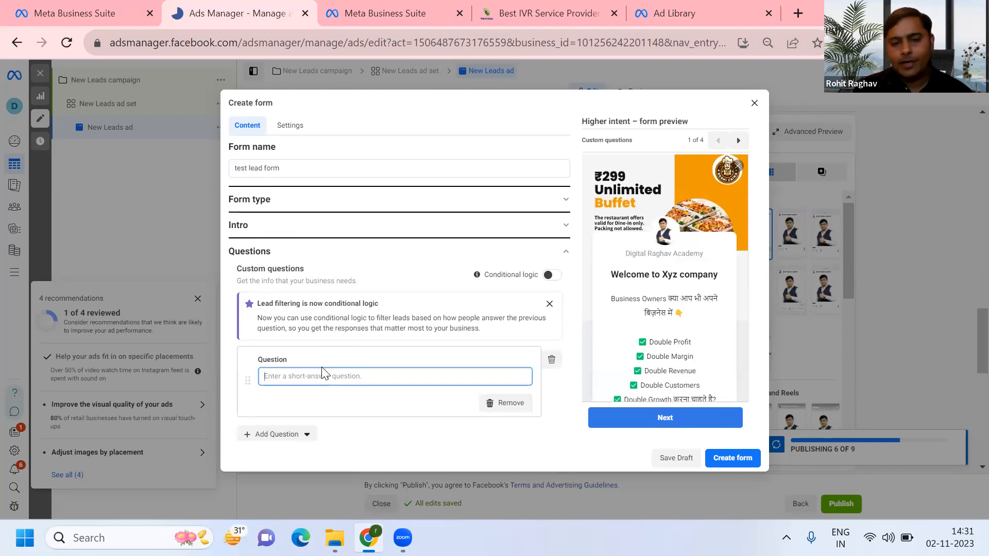
Step: Enter "Please provide your Whatsappp Number" as the short-answer question's text
{"action": "scroll", "coordinate": [322, 371], "scroll_direction": "down", "scroll_amount": 2}
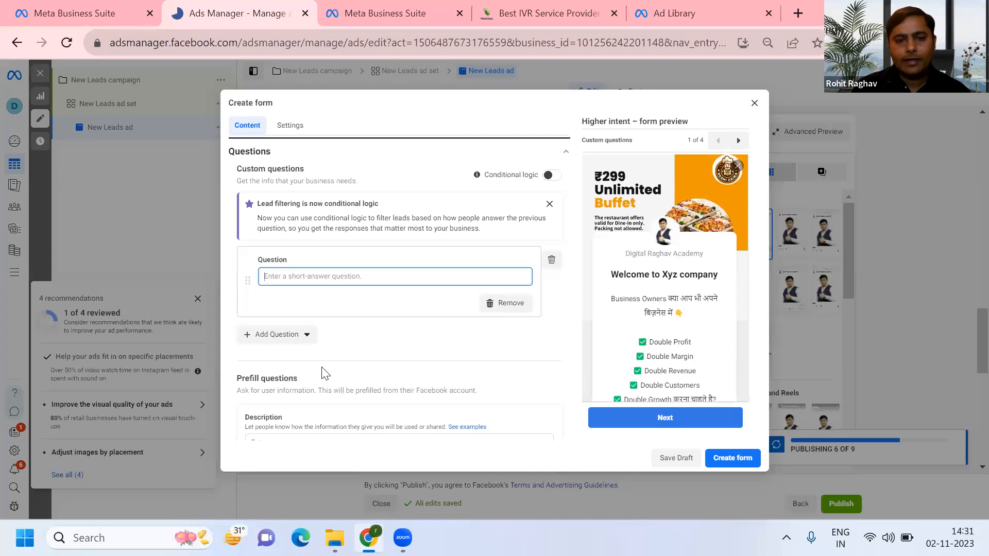
{"action": "type", "text": "Please "}
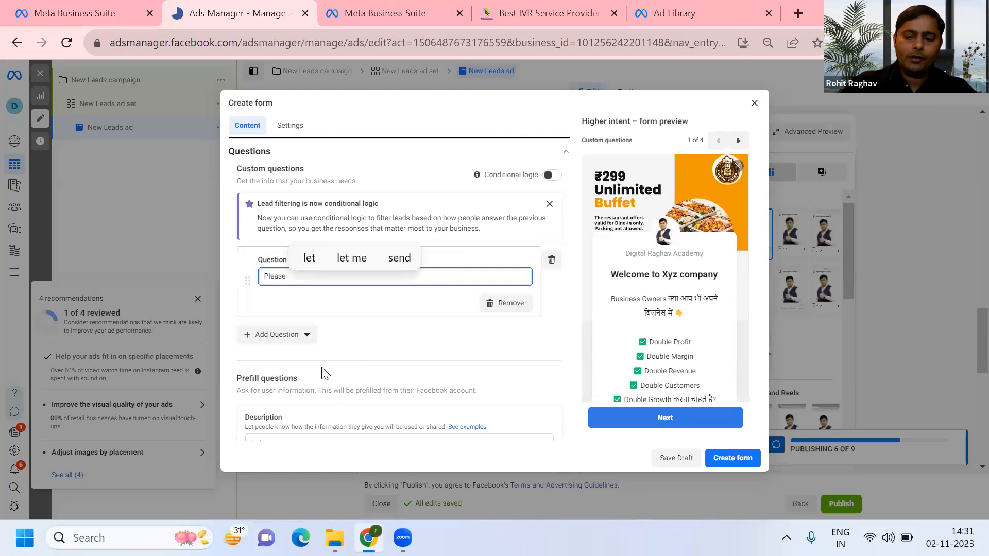
{"action": "type", "text": "prov"}
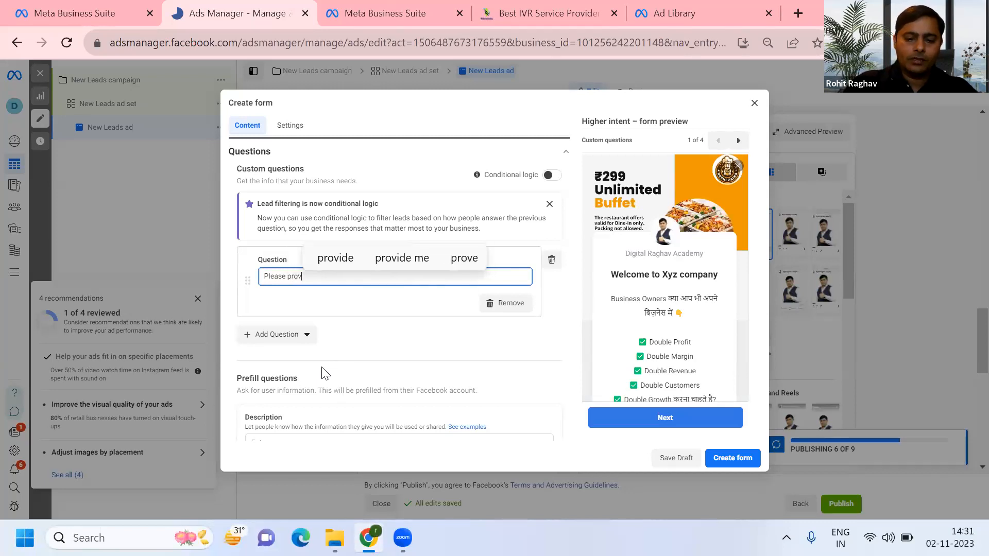
{"action": "type", "text": "ide "}
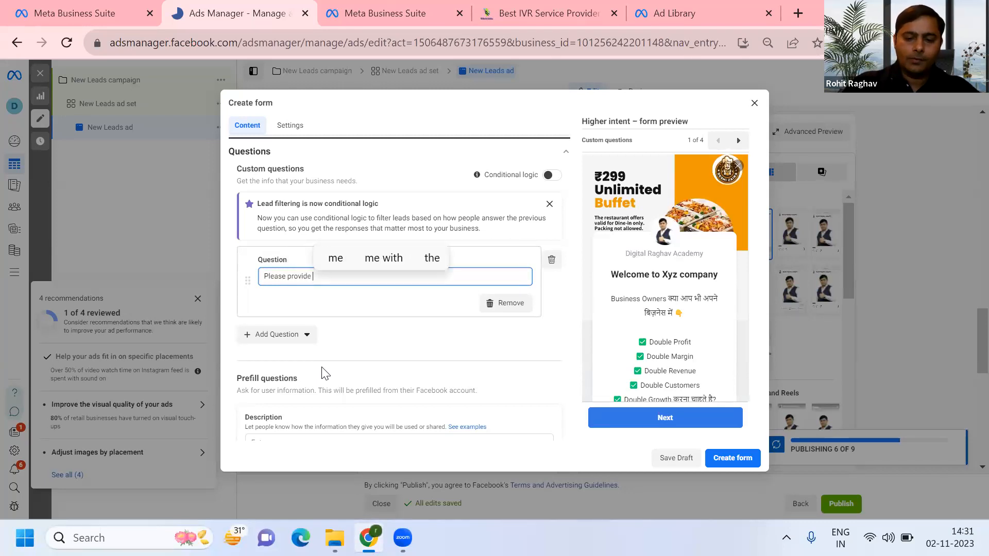
{"action": "type", "text": "your"}
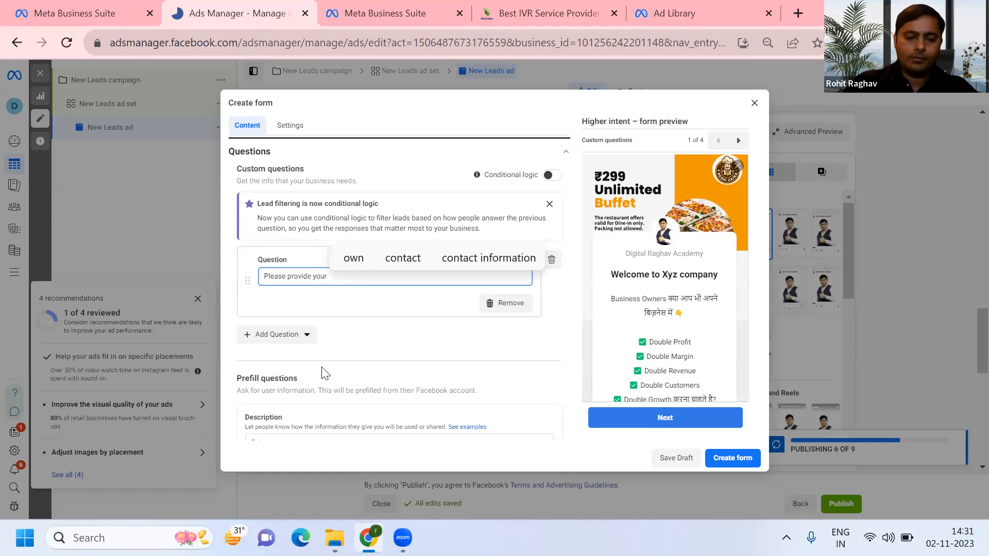
{"action": "type", "text": " Whatsappp"}
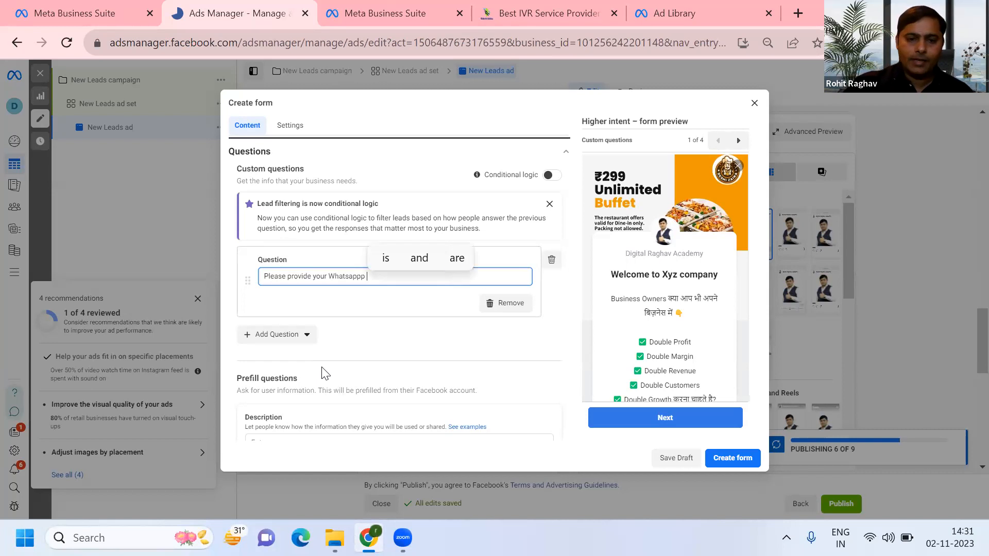
{"action": "type", "text": " Nu"}
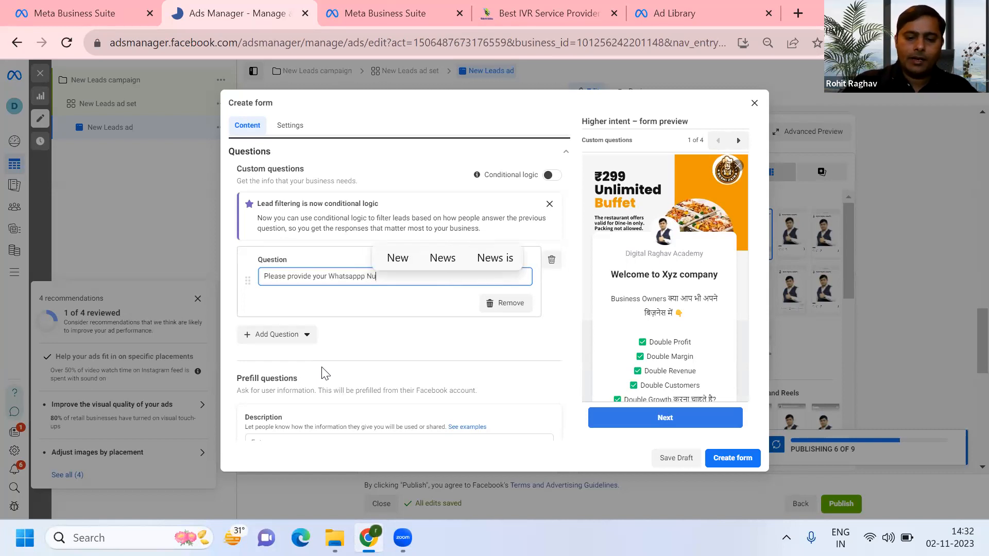
{"action": "type", "text": "mber"}
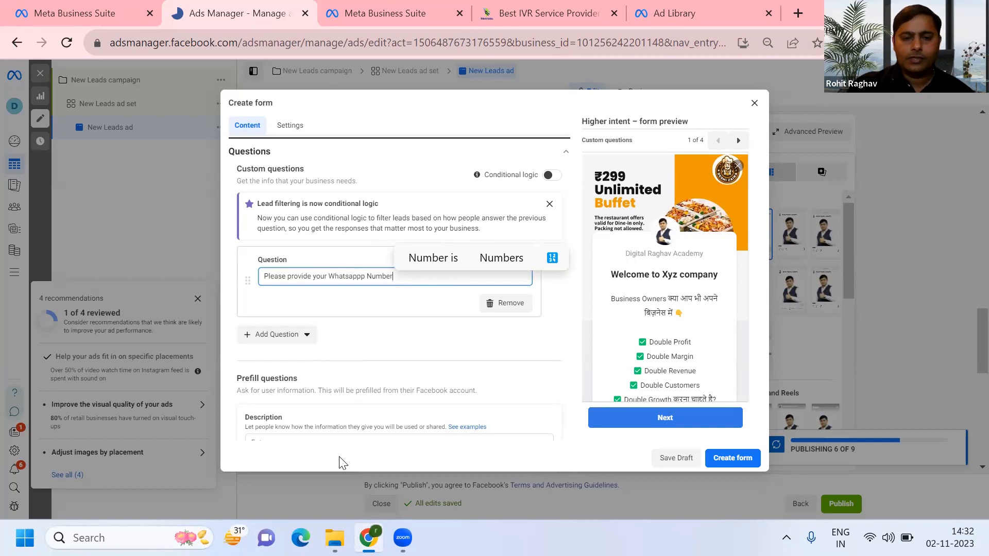
{"action": "scroll", "coordinate": [398, 428], "scroll_direction": "down", "scroll_amount": 3}
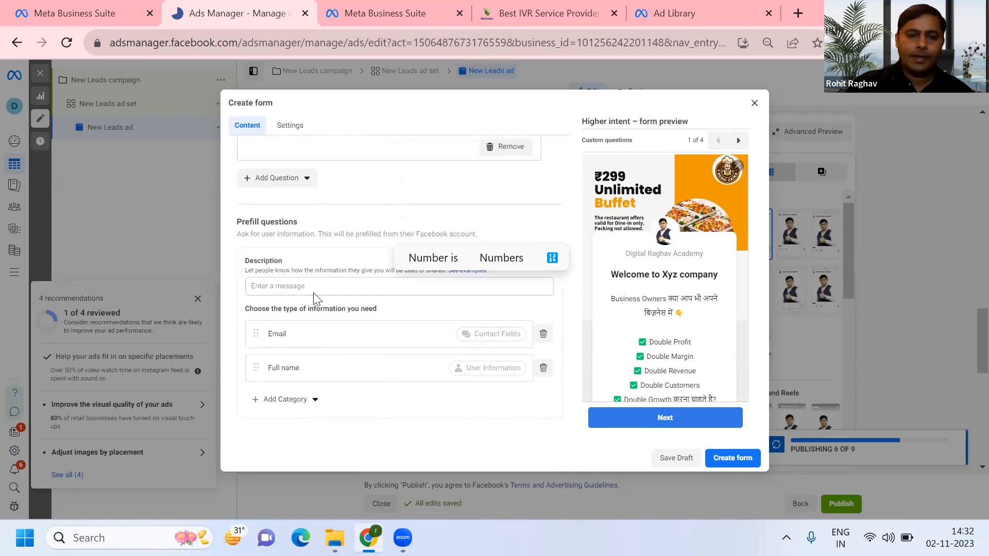
{"action": "left_click", "coordinate": [309, 286]}
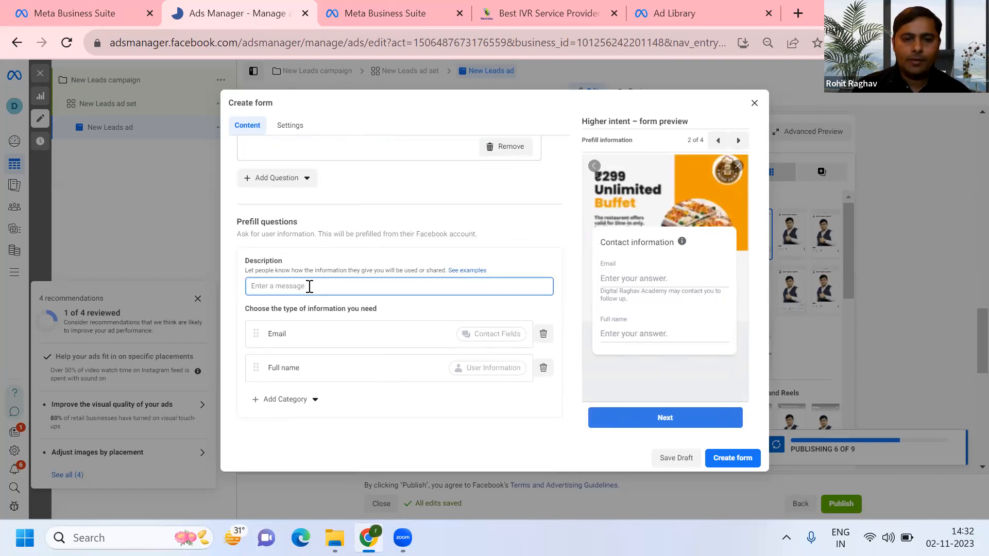
{"action": "type", "text": "Pl"}
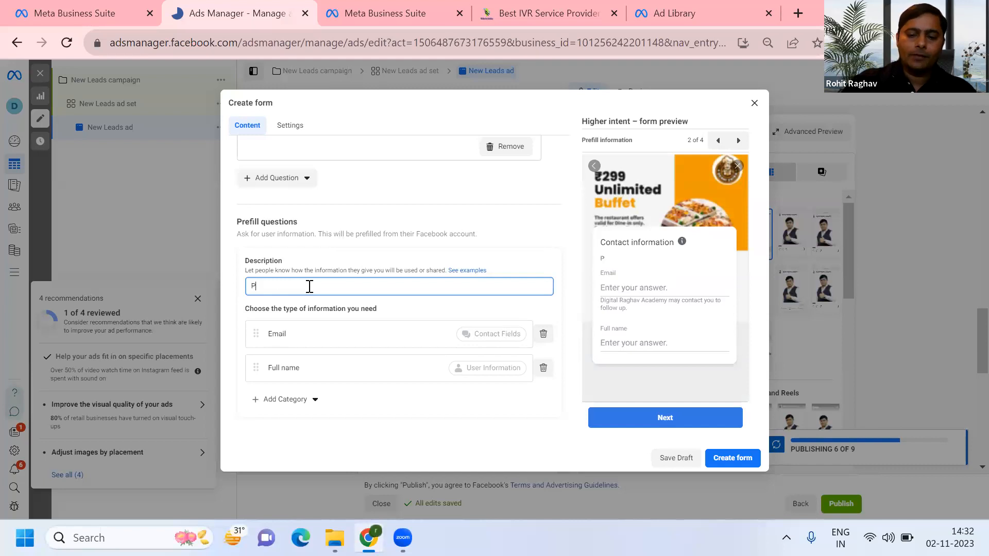
{"action": "key", "text": "BackSpace"}
{"action": "key", "text": "BackSpace"}
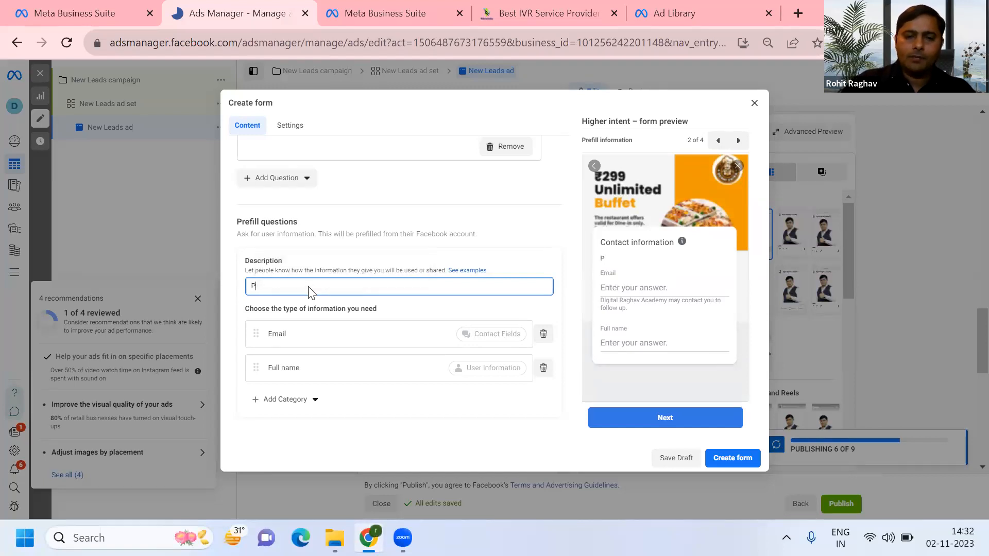
{"action": "key", "text": "super"}
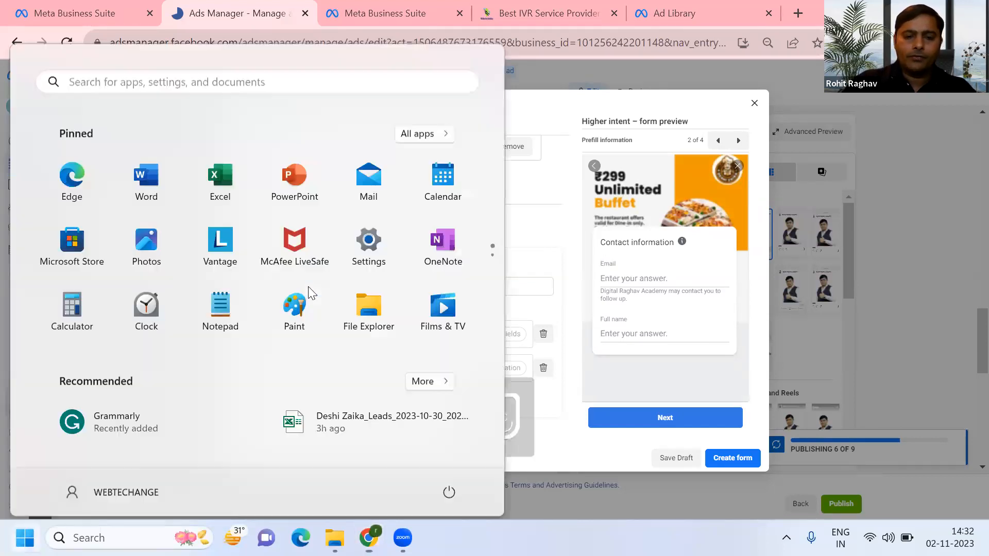
{"action": "left_click", "coordinate": [559, 416]}
Step: Enter "Fill your Details For More Information" as the description of the prefill questions
{"action": "left_click", "coordinate": [352, 290]}
{"action": "type", "text": "Fi"}
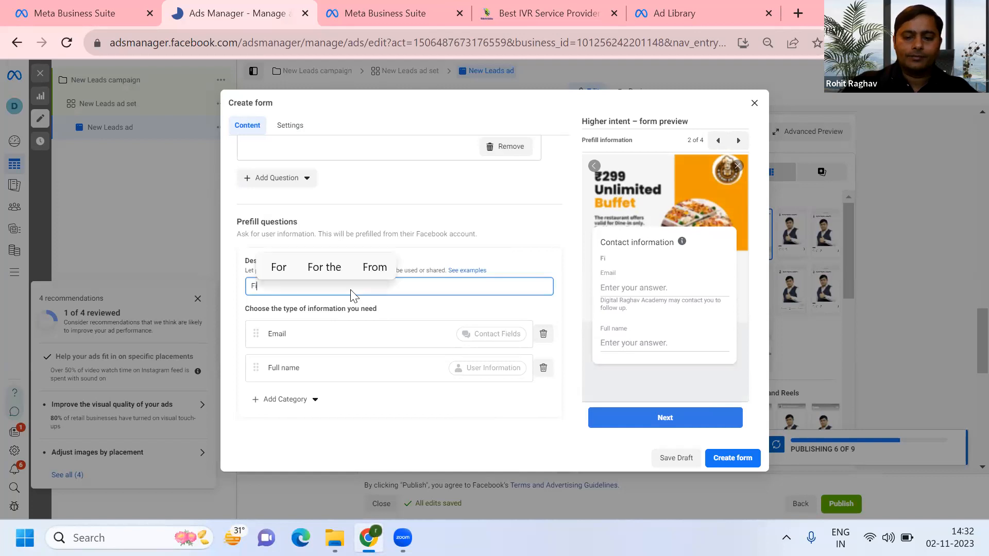
{"action": "type", "text": "ll yo"}
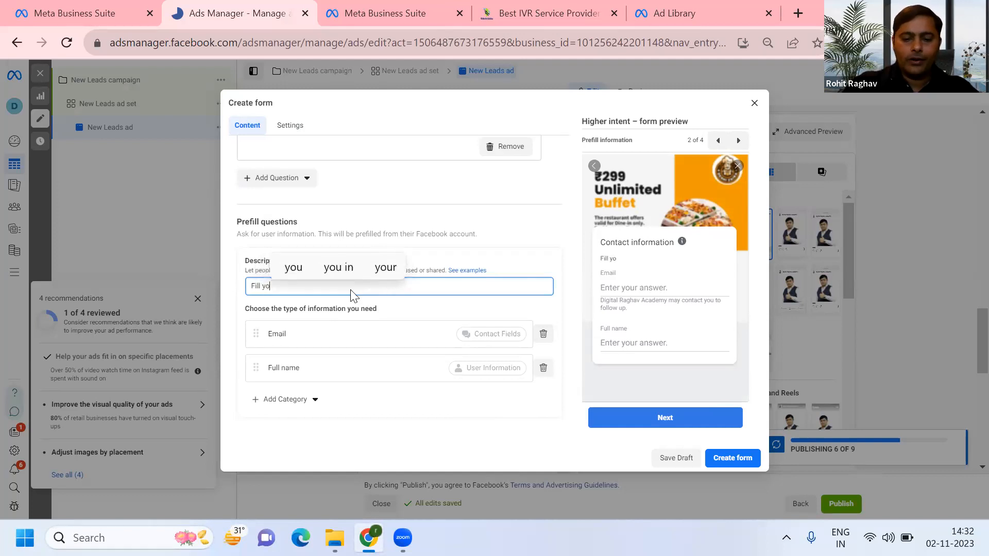
{"action": "type", "text": "ur Det"}
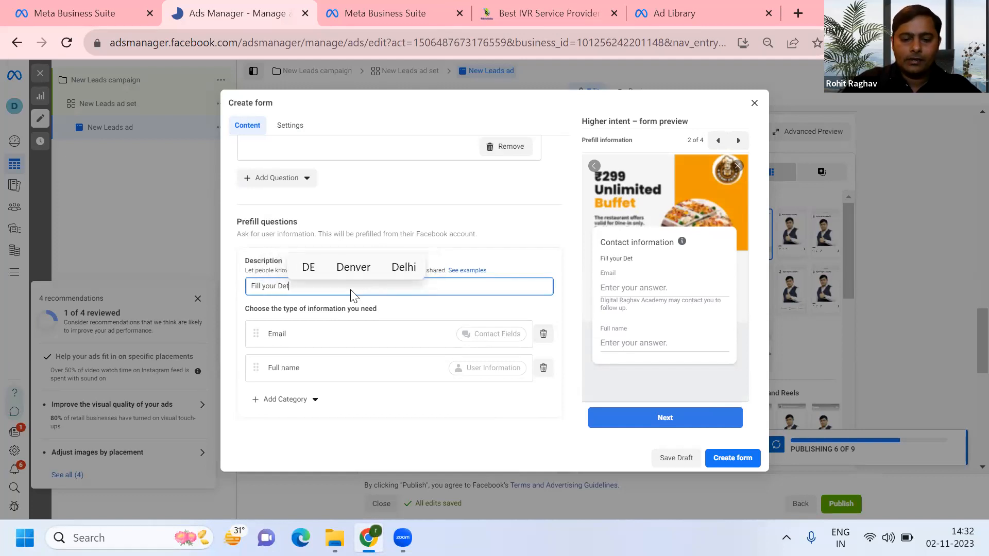
{"action": "type", "text": "ails"}
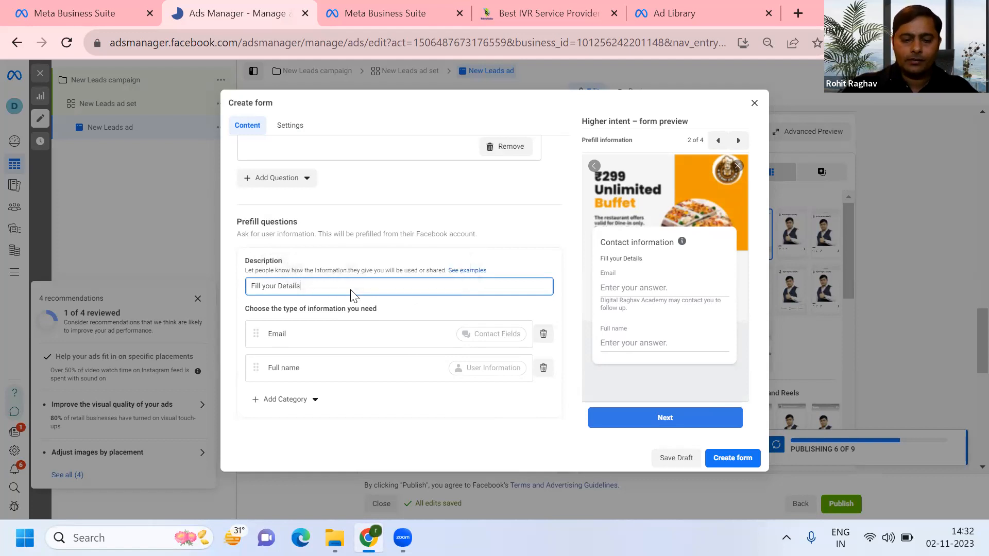
{"action": "type", "text": " For More Information"}
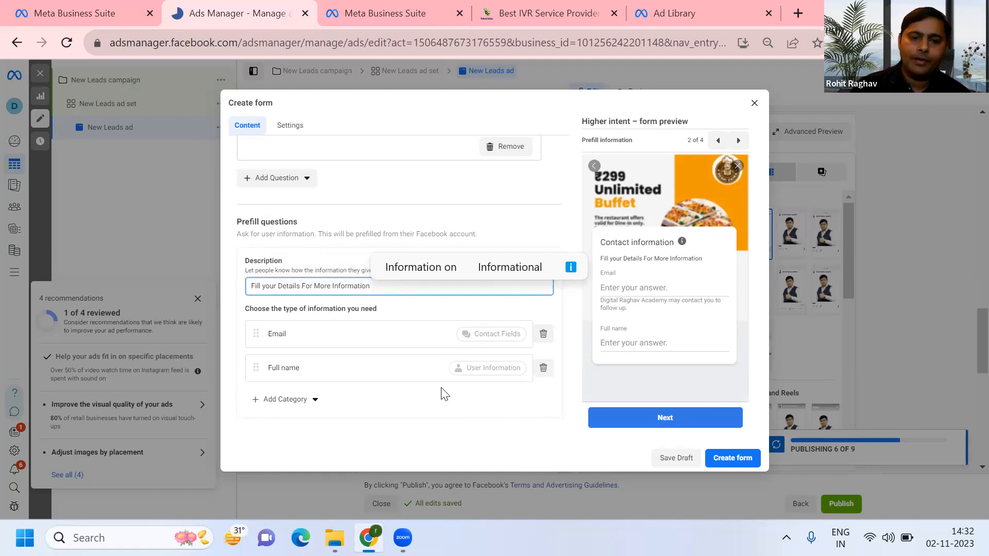
Step: Remove the Email field from the prefill questions and add the Phone number contact field
{"action": "left_click", "coordinate": [544, 335]}
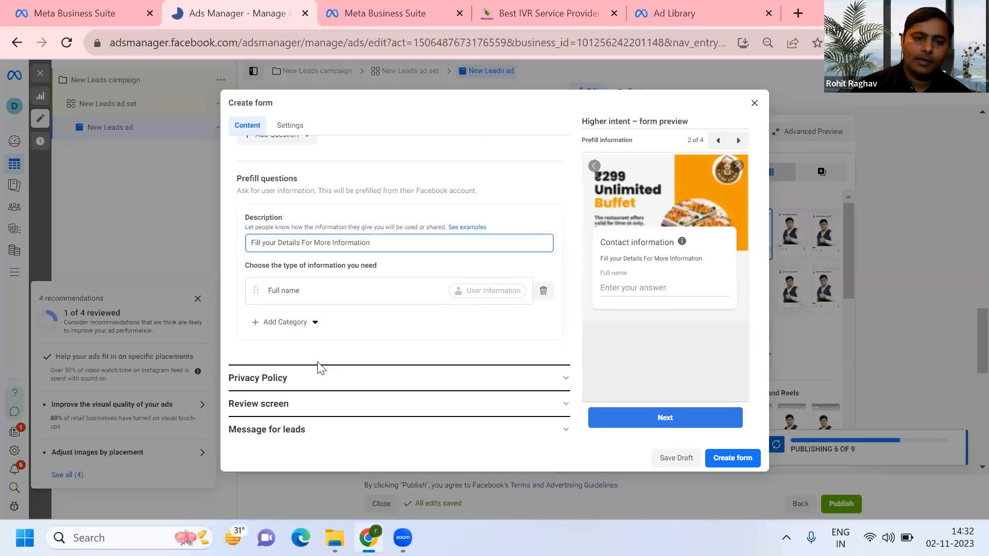
{"action": "left_click", "coordinate": [310, 323]}
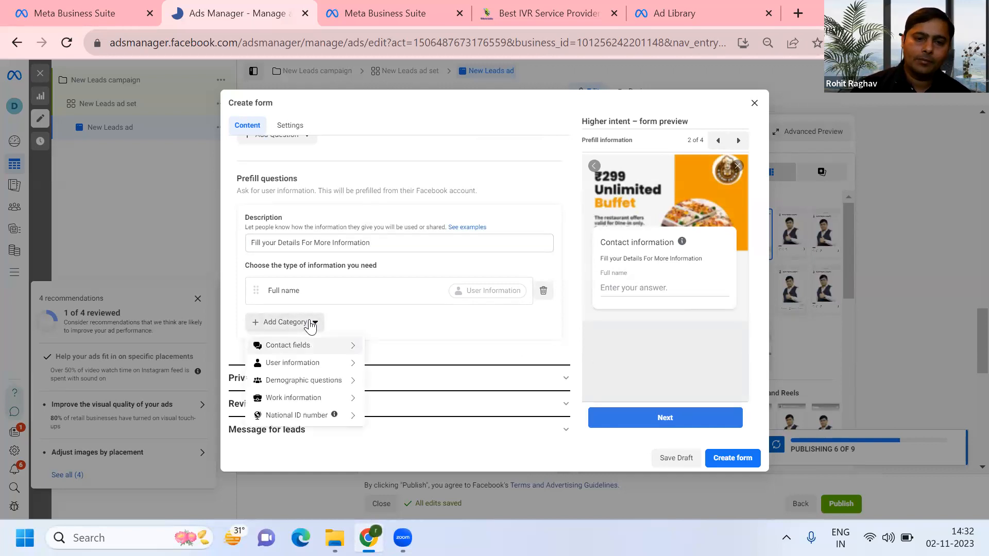
{"action": "mouse_move", "coordinate": [361, 362]}
{"action": "mouse_move", "coordinate": [335, 348]}
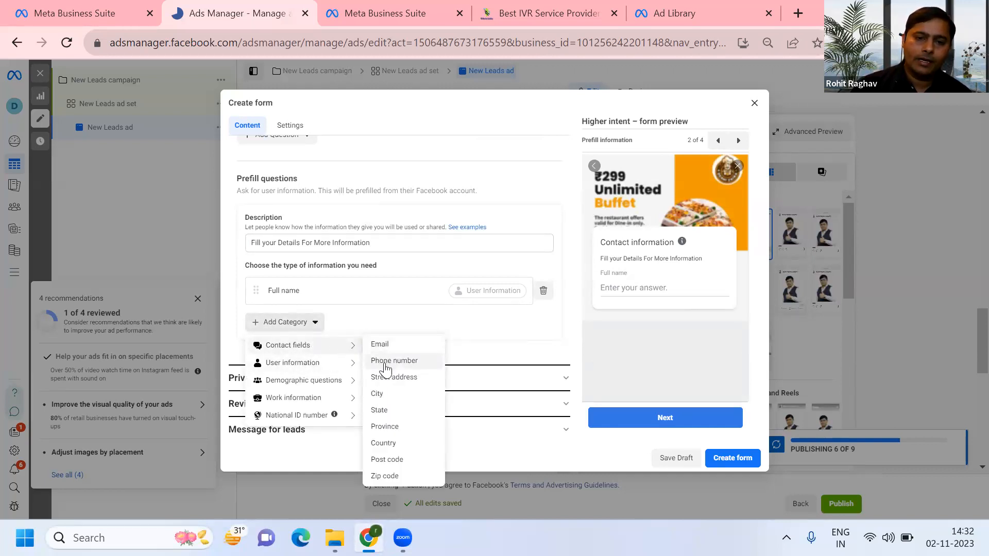
{"action": "left_click", "coordinate": [385, 364]}
Step: Add the Email and City contact fields to the prefill questions
{"action": "left_click", "coordinate": [313, 356]}
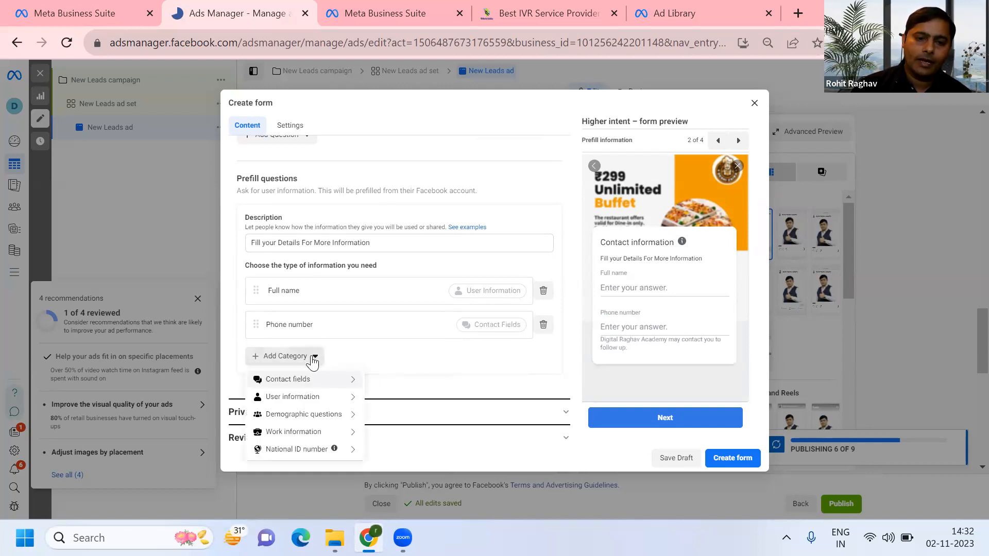
{"action": "mouse_move", "coordinate": [336, 379]}
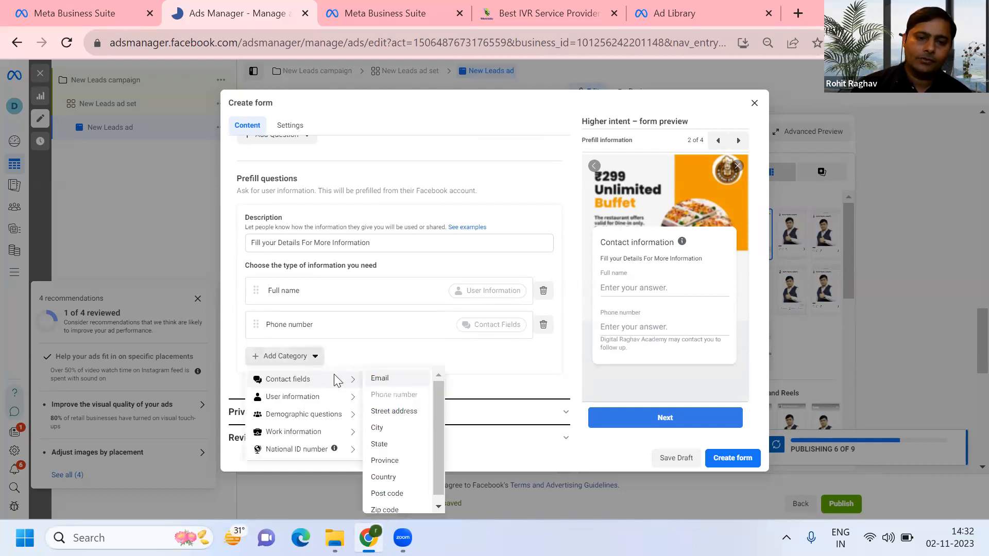
{"action": "left_click", "coordinate": [378, 380]}
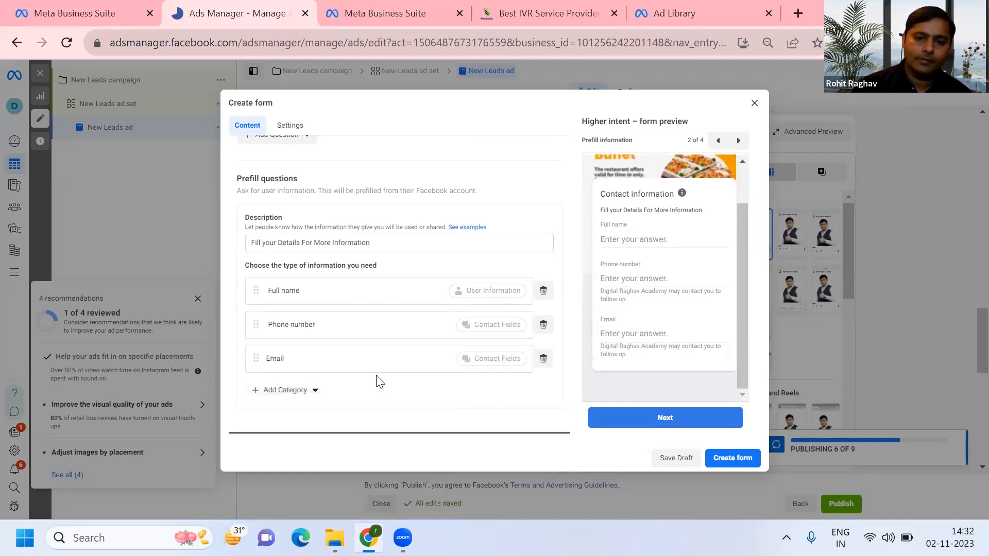
{"action": "left_click", "coordinate": [306, 393]}
{"action": "mouse_move", "coordinate": [315, 412]}
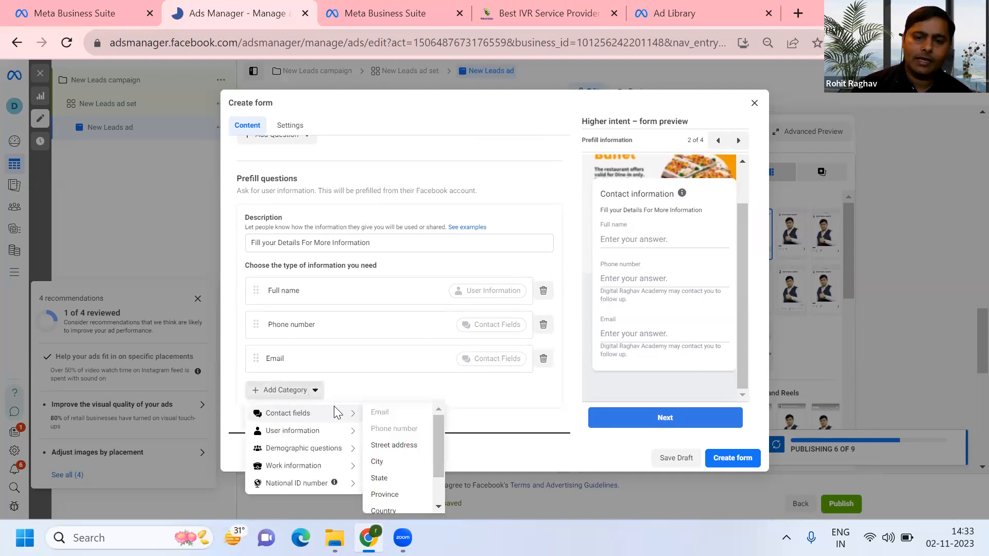
{"action": "scroll", "coordinate": [335, 407], "scroll_direction": "down", "scroll_amount": 1}
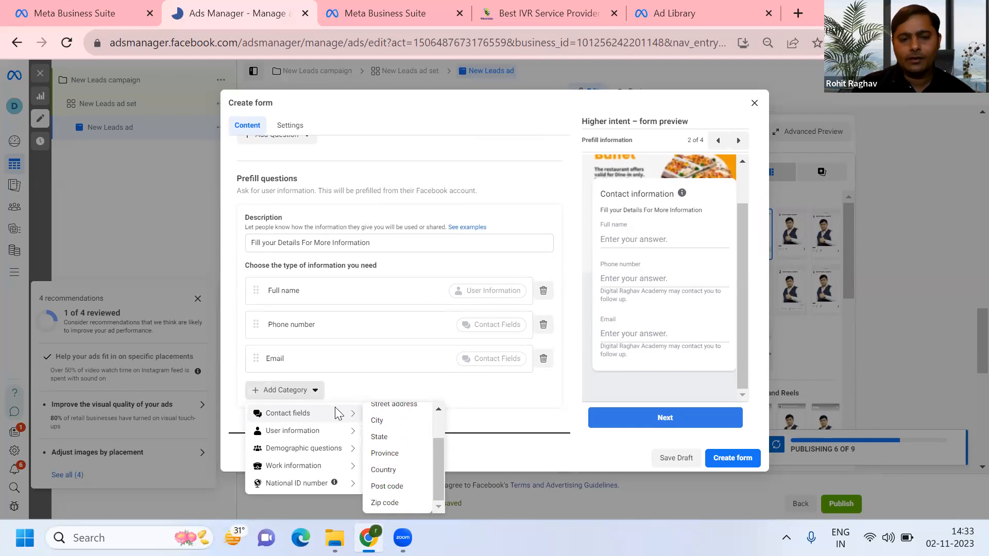
{"action": "left_click", "coordinate": [376, 426]}
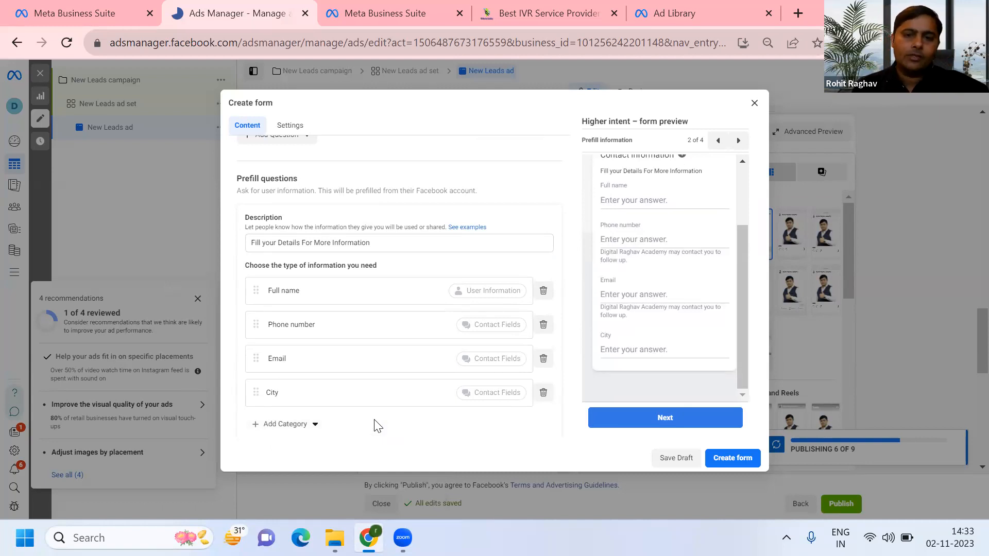
Step: Expand the form's Privacy Policy section, and copy the address of the privacy policy page linked in the footer of the Webtech Solution website
{"action": "scroll", "coordinate": [375, 426], "scroll_direction": "down", "scroll_amount": 2}
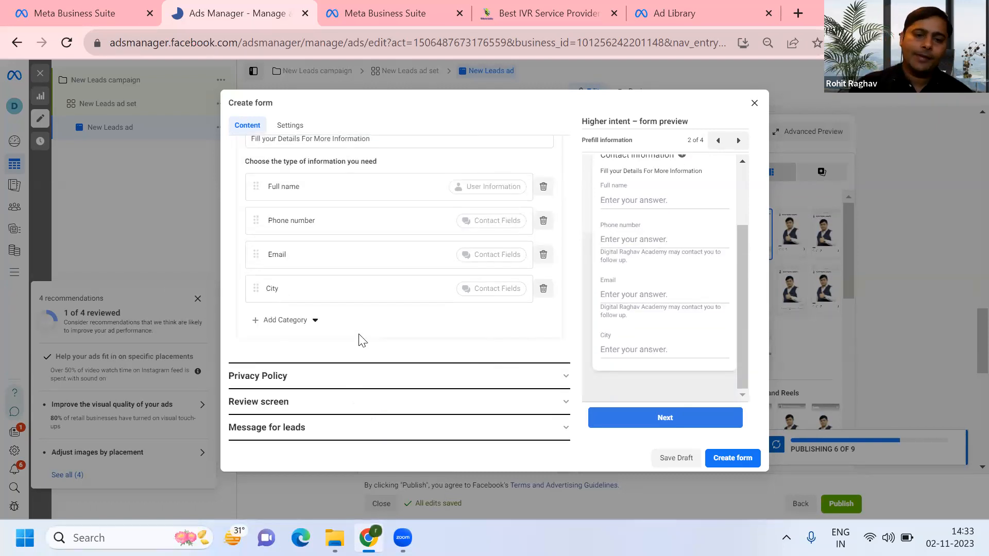
{"action": "left_click", "coordinate": [385, 385]}
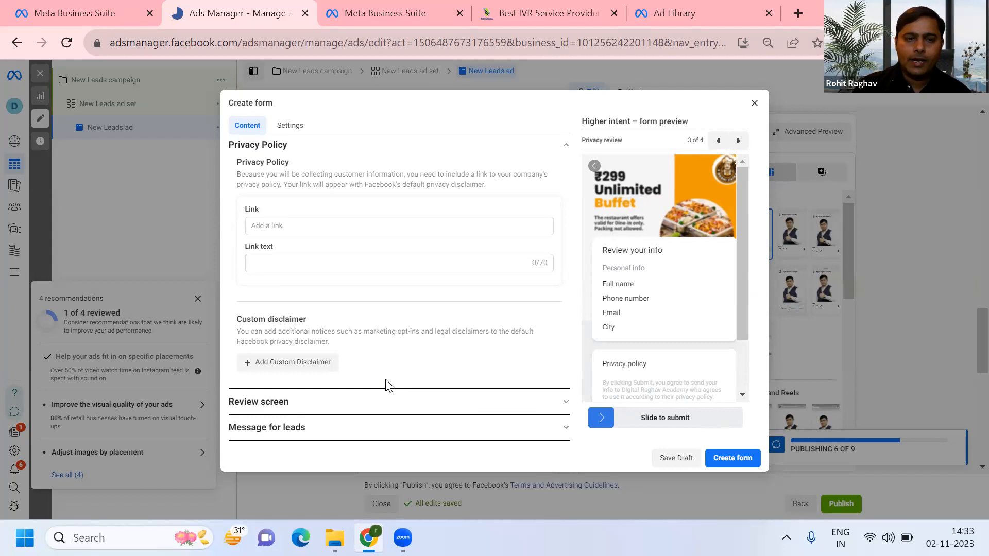
{"action": "left_click", "coordinate": [530, 11]}
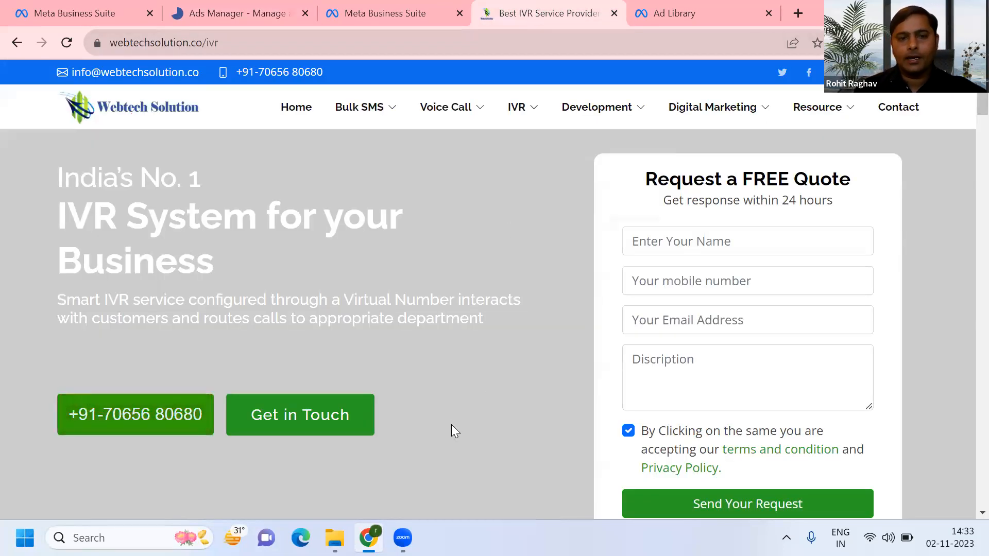
{"action": "scroll", "coordinate": [451, 424], "scroll_direction": "down", "scroll_amount": 3}
{"action": "scroll", "coordinate": [453, 431], "scroll_direction": "down", "scroll_amount": 20}
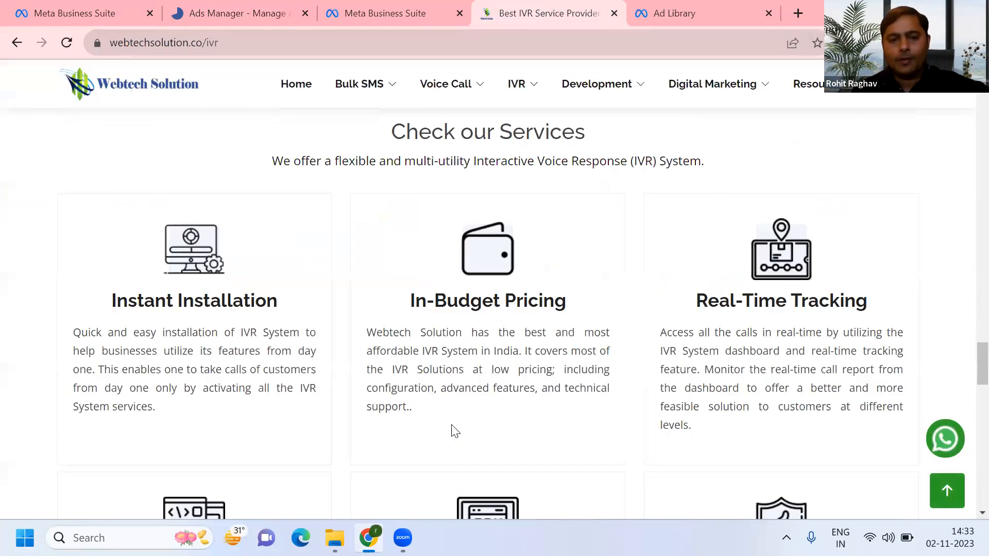
{"action": "scroll", "coordinate": [452, 427], "scroll_direction": "up", "scroll_amount": 2}
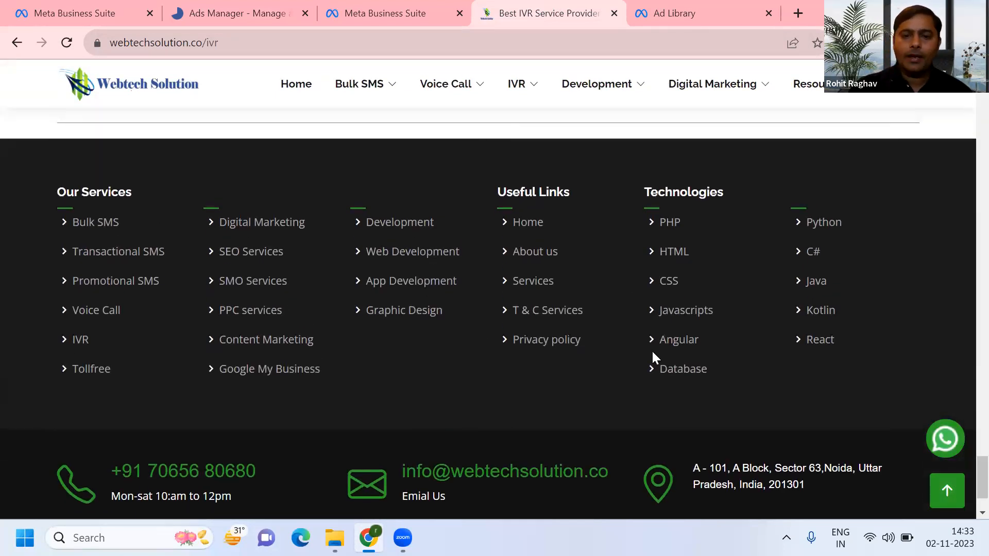
{"action": "left_click", "coordinate": [541, 339]}
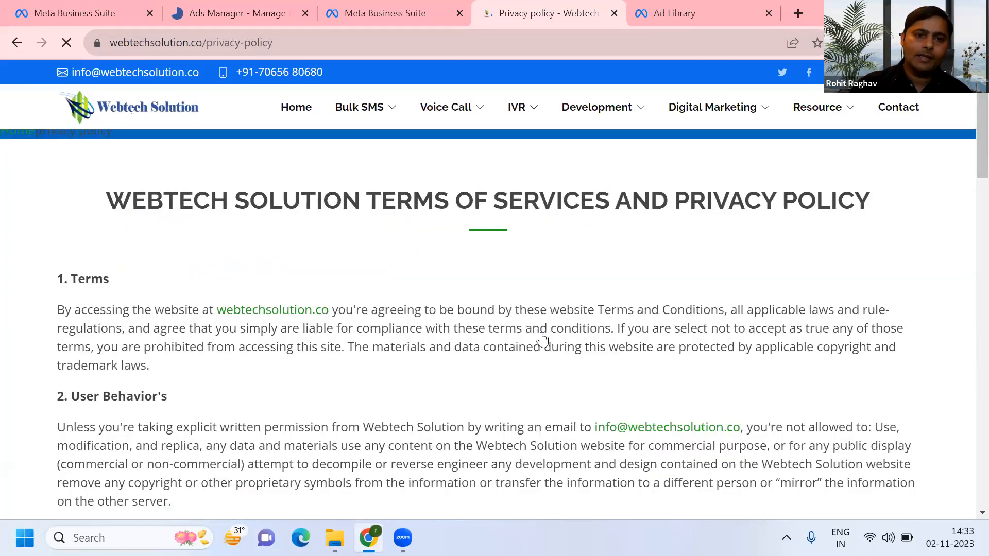
{"action": "left_click", "coordinate": [299, 44]}
{"action": "key", "text": "ctrl+c"}
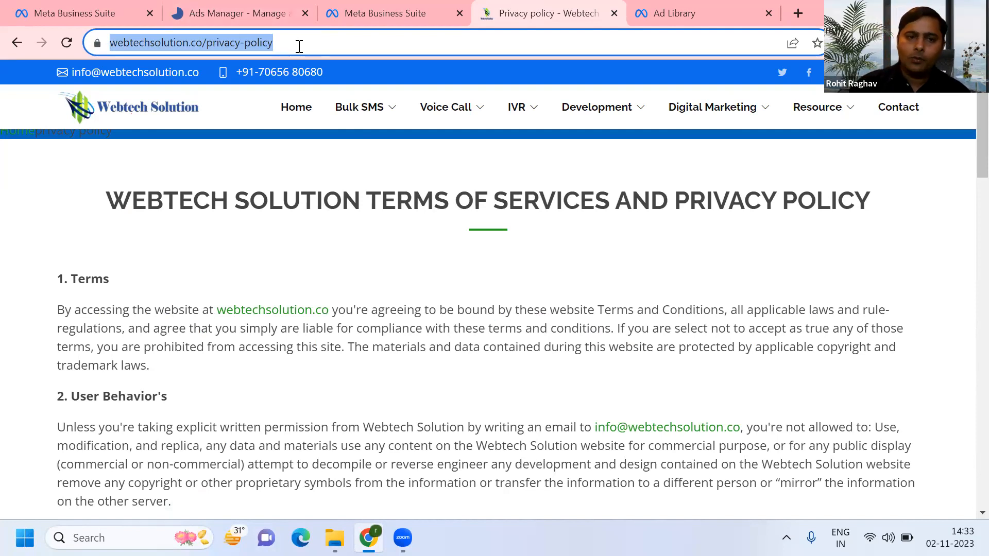
{"action": "left_click", "coordinate": [230, 11]}
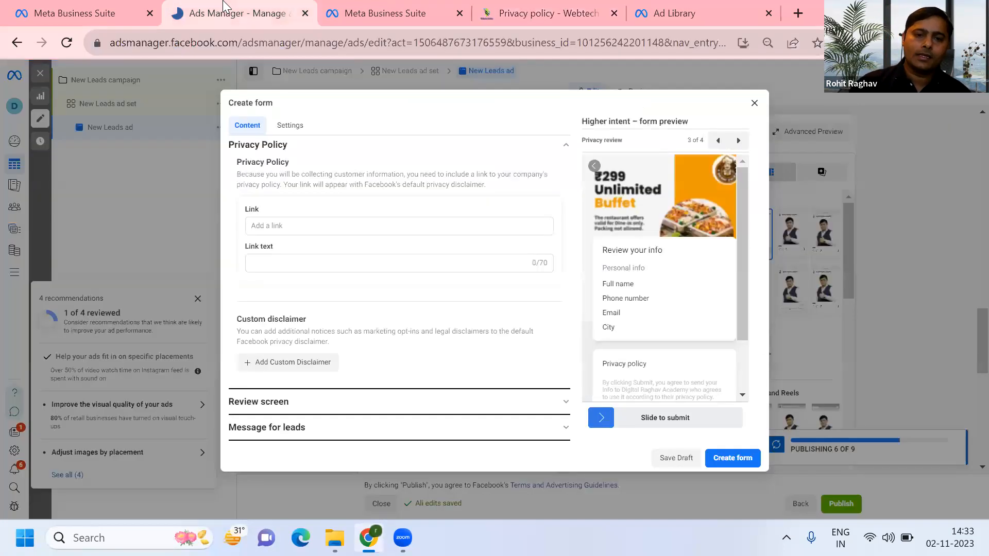
{"action": "left_click", "coordinate": [300, 225]}
{"action": "key", "text": "ctrl+v"}
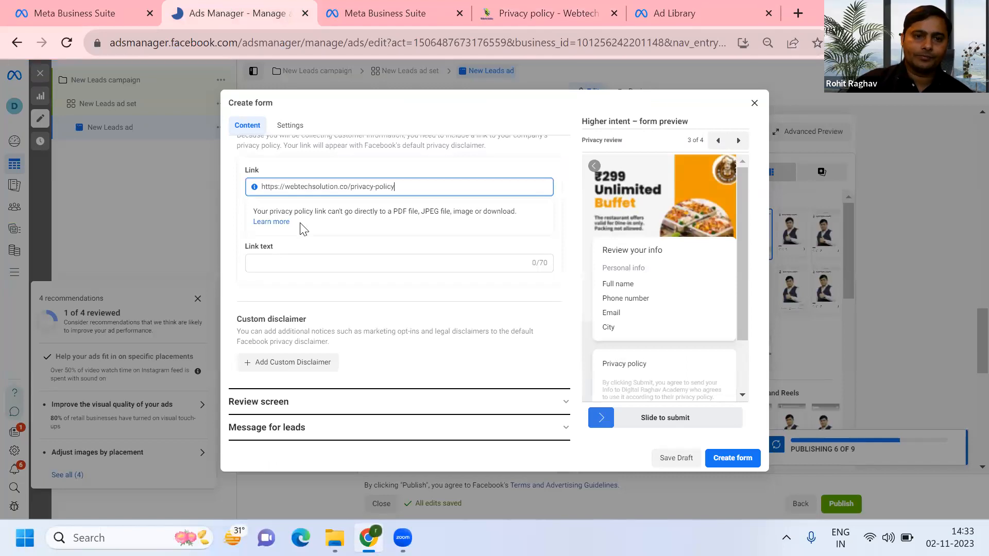
{"action": "left_click", "coordinate": [274, 263]}
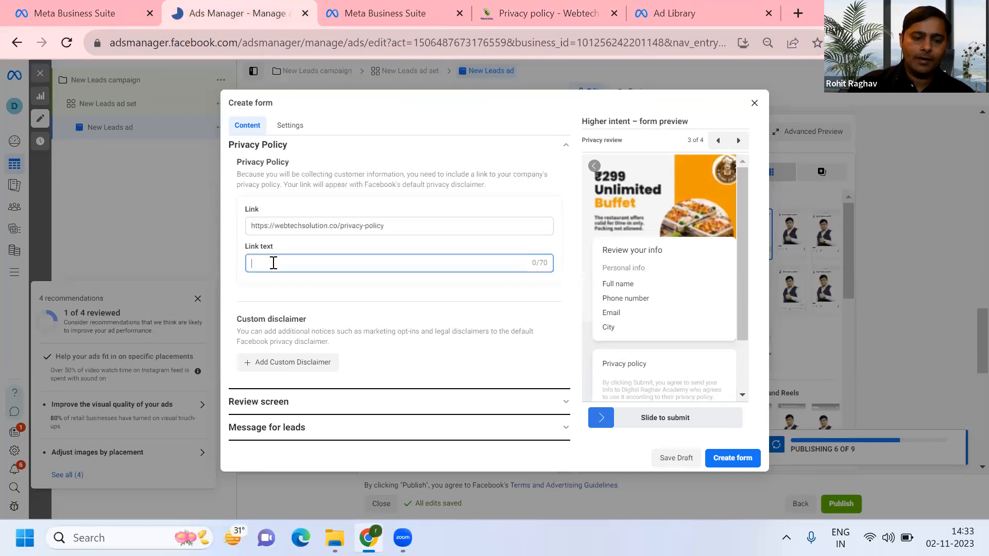
{"action": "type", "text": "Pr"}
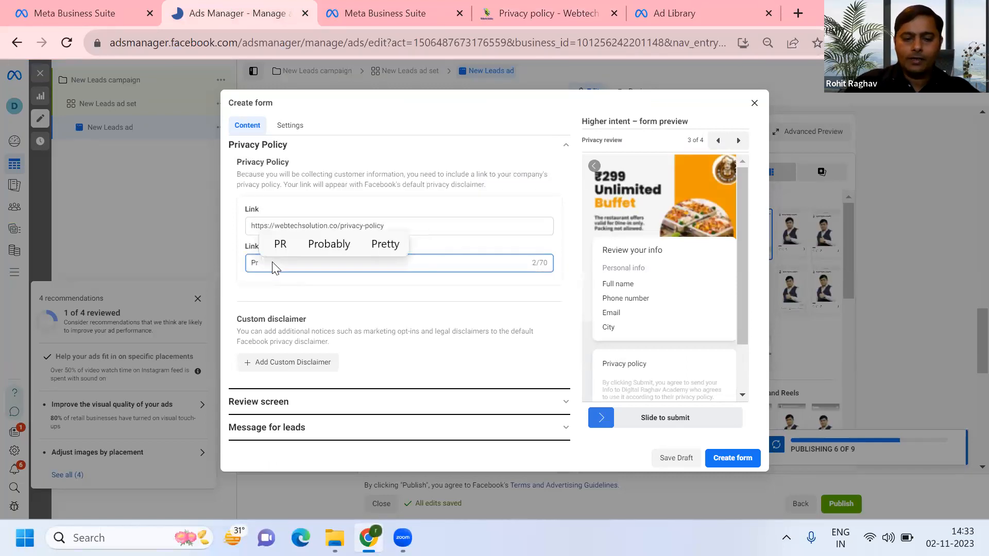
{"action": "type", "text": "ivacy"}
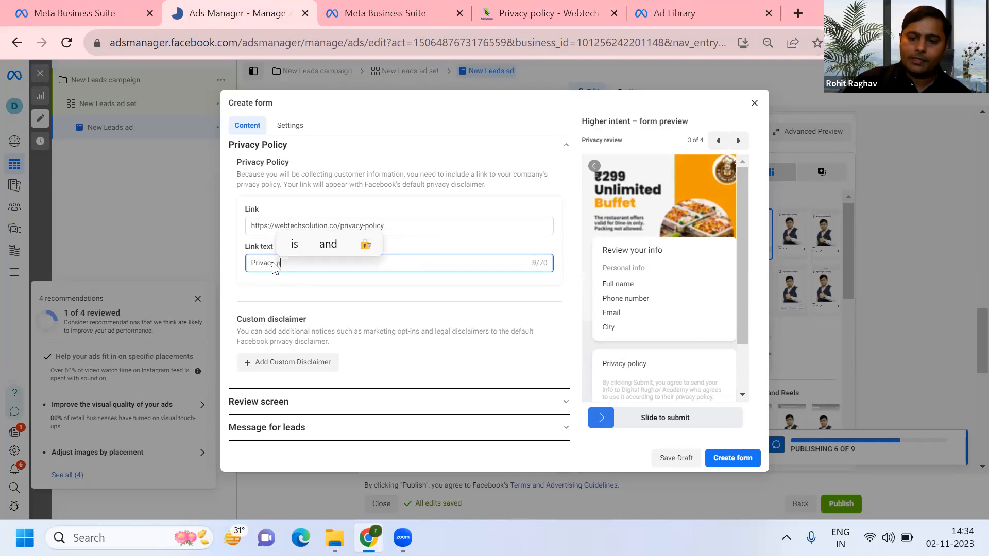
{"action": "type", "text": "policy"}
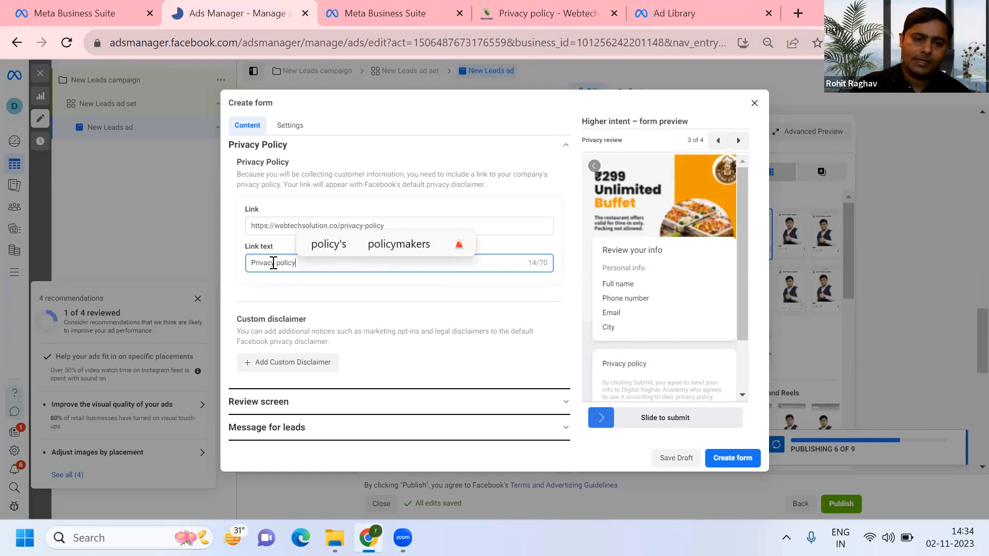
Step: Look over the form's Review screen section and open the Message for leads section
{"action": "left_click", "coordinate": [344, 404]}
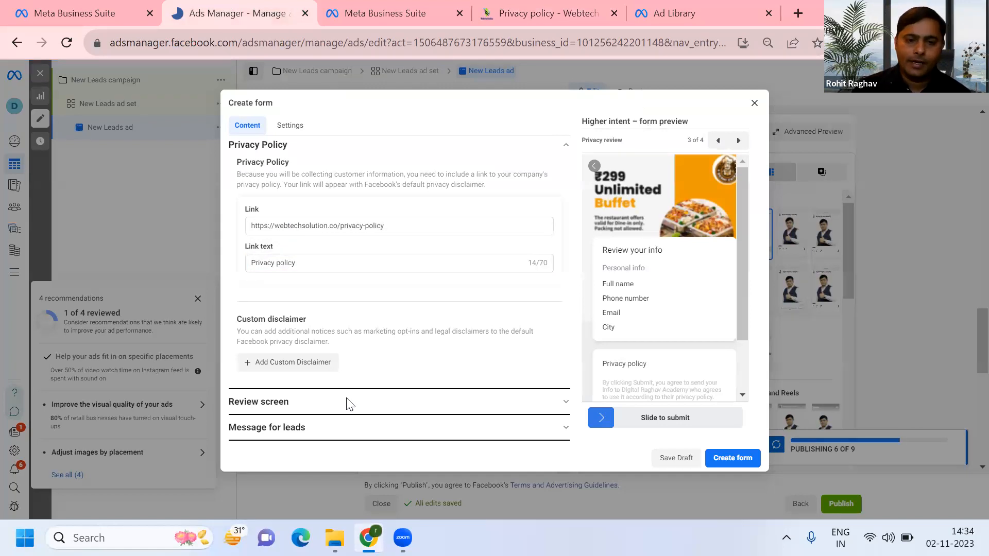
{"action": "left_click", "coordinate": [346, 402]}
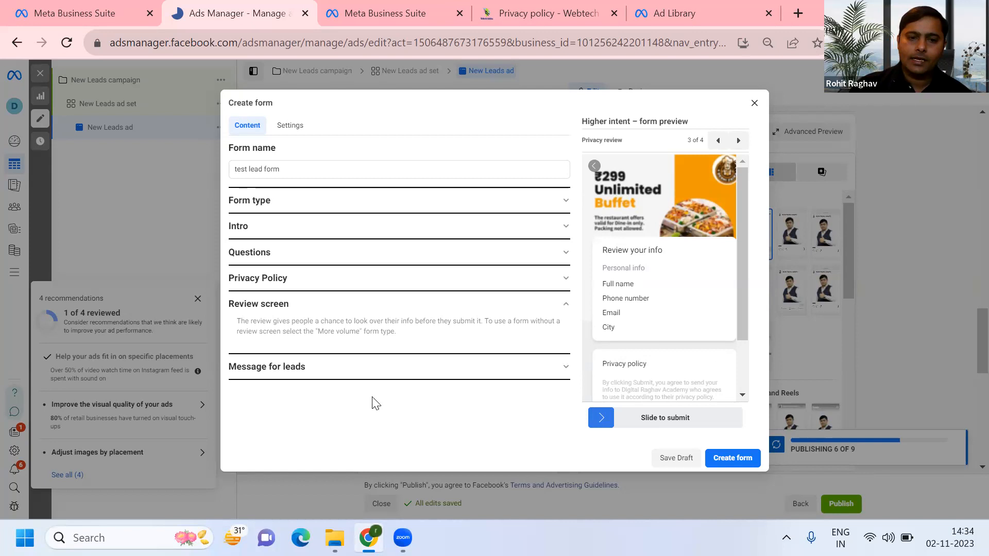
{"action": "left_click", "coordinate": [366, 369]}
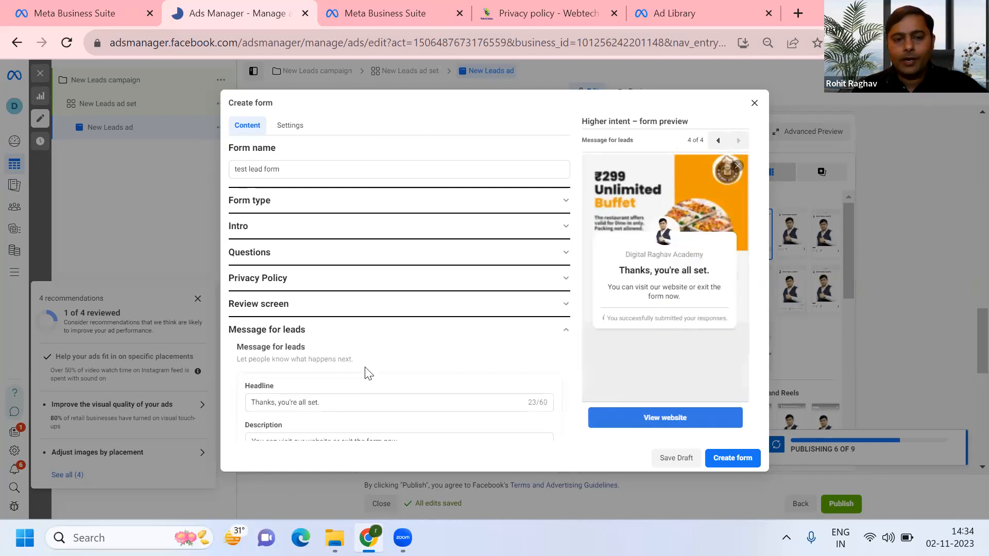
Step: Change the Message for leads description to "You can Chat with us."
{"action": "scroll", "coordinate": [367, 372], "scroll_direction": "down", "scroll_amount": 3}
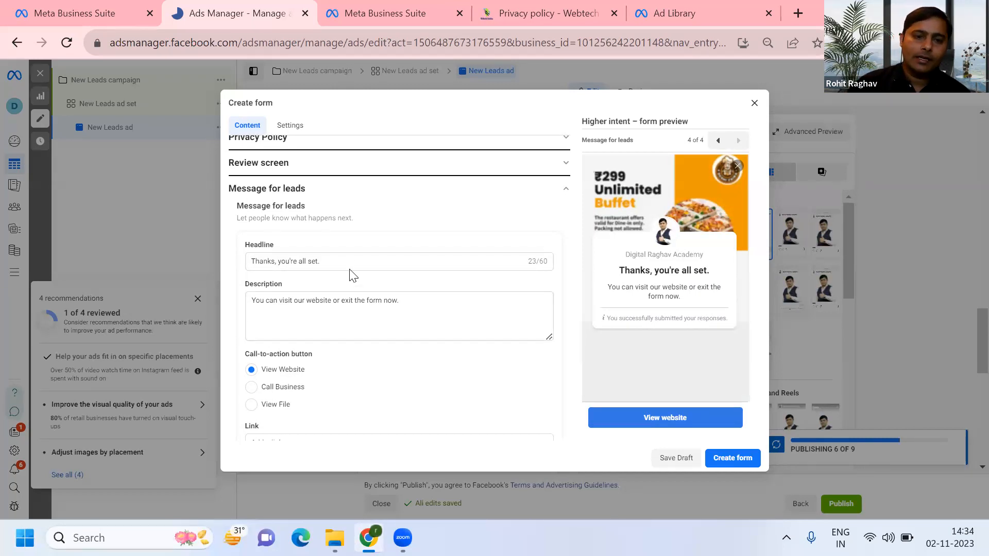
{"action": "left_click", "coordinate": [419, 301]}
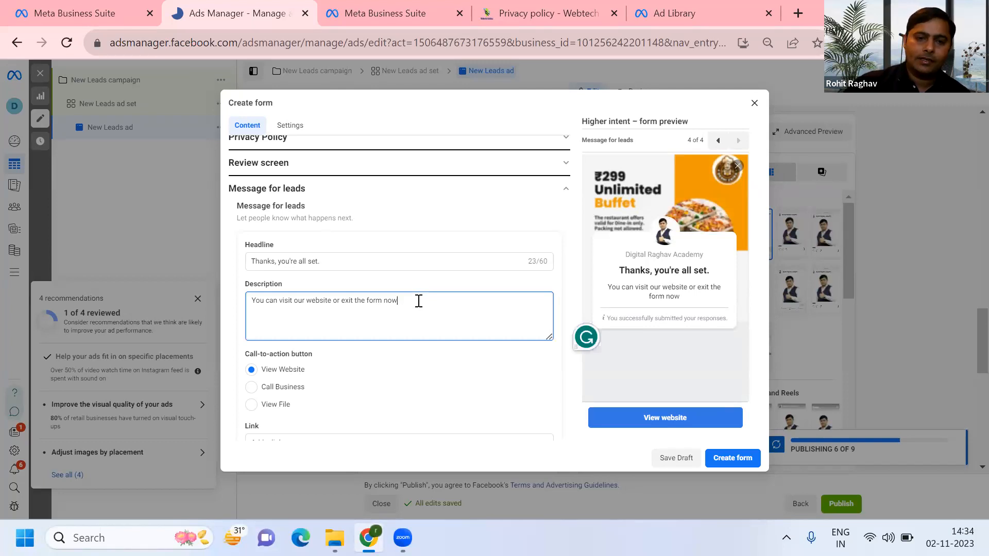
{"action": "key", "text": "BackSpace"}
{"action": "key", "text": "BackSpace"}
{"action": "key", "text": "BackSpace"}
{"action": "key", "text": "BackSpace"}
{"action": "key", "text": "BackSpace"}
{"action": "key", "text": "BackSpace"}
{"action": "key", "text": "BackSpace"}
{"action": "key", "text": "BackSpace"}
{"action": "key", "text": "BackSpace"}
{"action": "key", "text": "BackSpace"}
{"action": "key", "text": "BackSpace"}
{"action": "key", "text": "BackSpace"}
{"action": "key", "text": "BackSpace"}
{"action": "key", "text": "BackSpace"}
{"action": "key", "text": "BackSpace"}
{"action": "key", "text": "BackSpace"}
{"action": "key", "text": "BackSpace"}
{"action": "key", "text": "BackSpace"}
{"action": "key", "text": "BackSpace"}
{"action": "key", "text": "BackSpace"}
{"action": "key", "text": "BackSpace"}
{"action": "key", "text": "BackSpace"}
{"action": "key", "text": "BackSpace"}
{"action": "key", "text": "BackSpace"}
{"action": "key", "text": "BackSpace"}
{"action": "key", "text": "BackSpace"}
{"action": "key", "text": "BackSpace"}
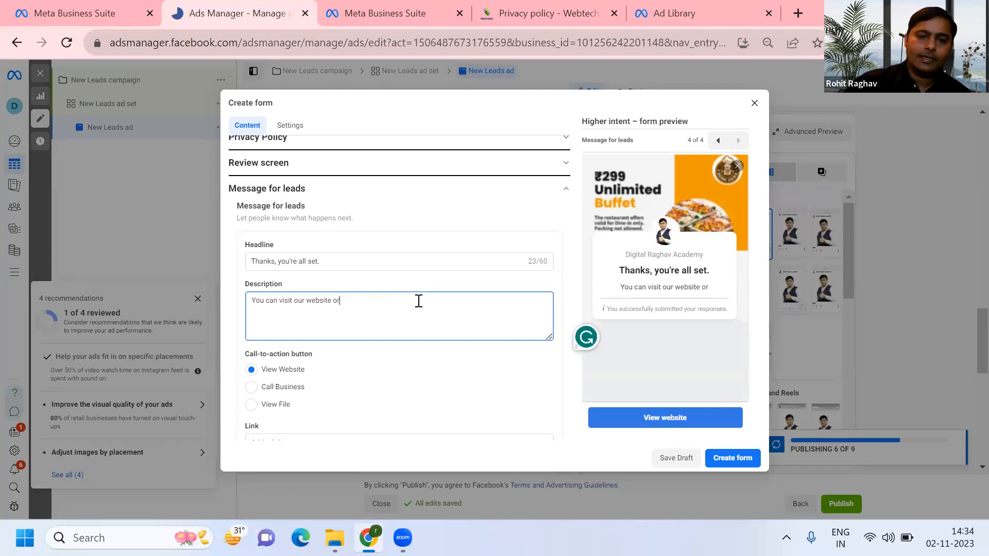
{"action": "key", "text": "BackSpace"}
{"action": "key", "text": "BackSpace"}
{"action": "key", "text": "BackSpace"}
{"action": "key", "text": "BackSpace"}
{"action": "key", "text": "BackSpace"}
{"action": "key", "text": "BackSpace"}
{"action": "key", "text": "BackSpace"}
{"action": "key", "text": "BackSpace"}
{"action": "key", "text": "BackSpace"}
{"action": "key", "text": "BackSpace"}
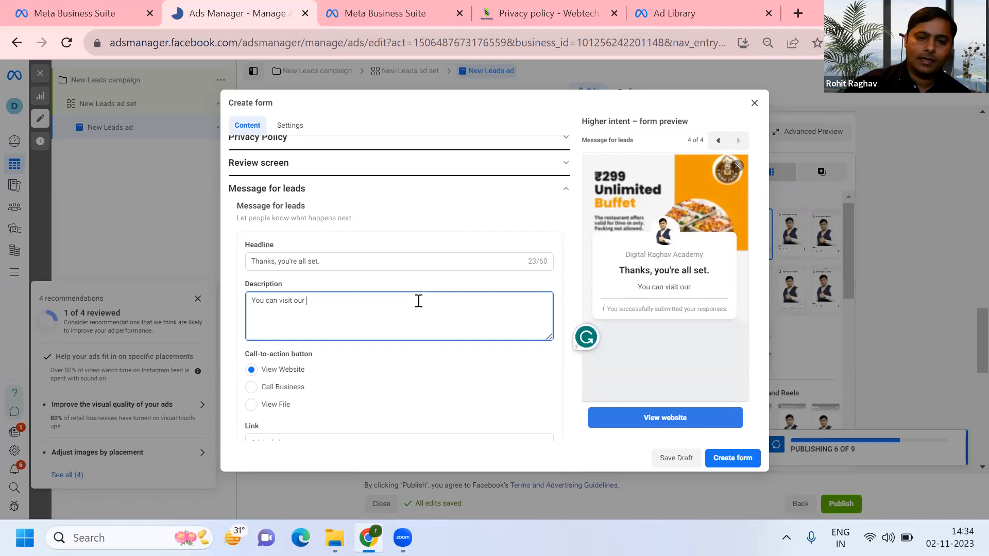
{"action": "key", "text": "BackSpace"}
{"action": "key", "text": "BackSpace"}
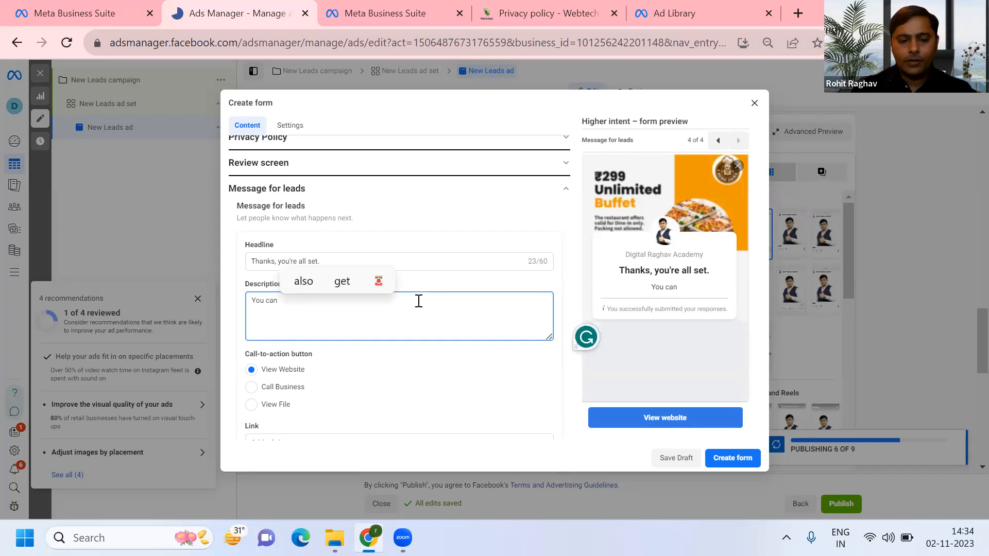
{"action": "type", "text": "Cha"}
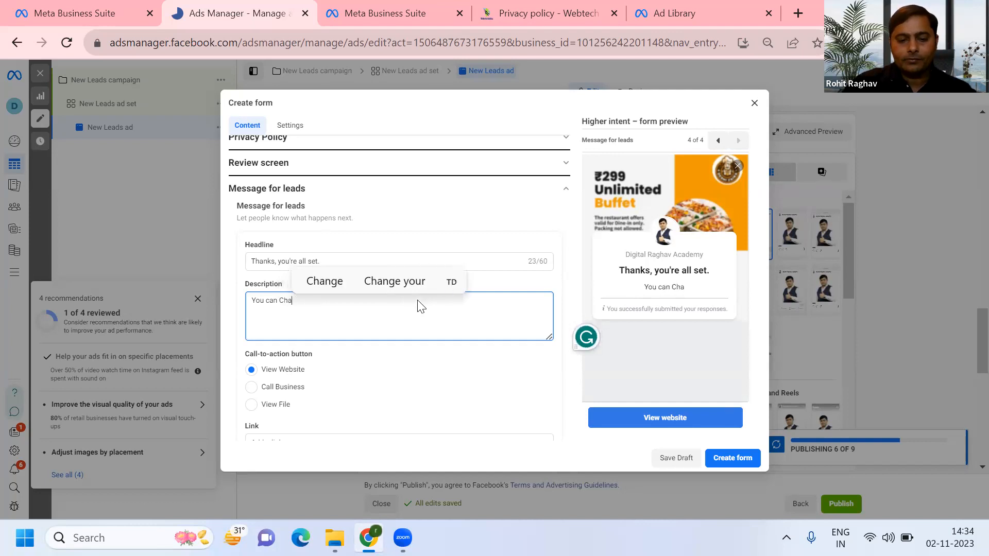
{"action": "type", "text": "t wi"}
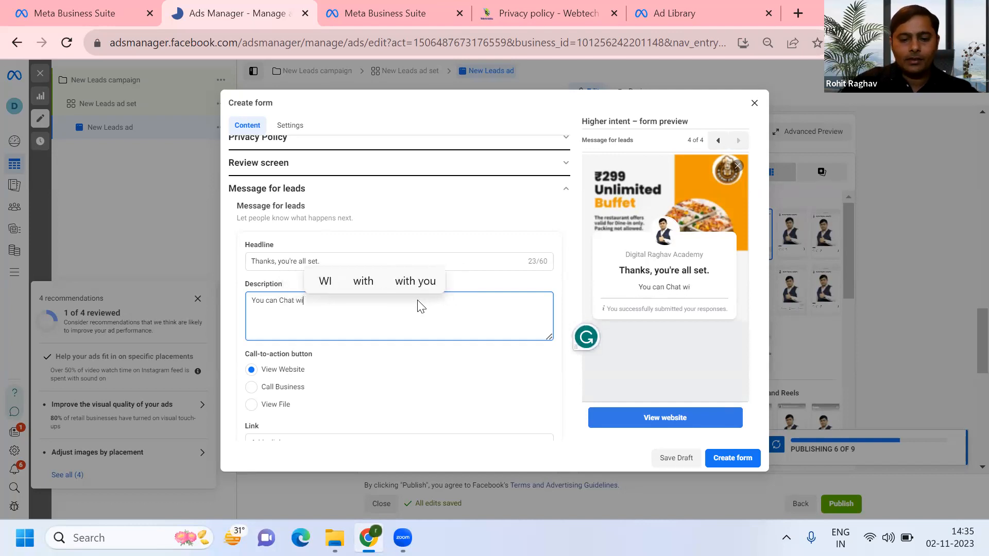
{"action": "type", "text": "th u"}
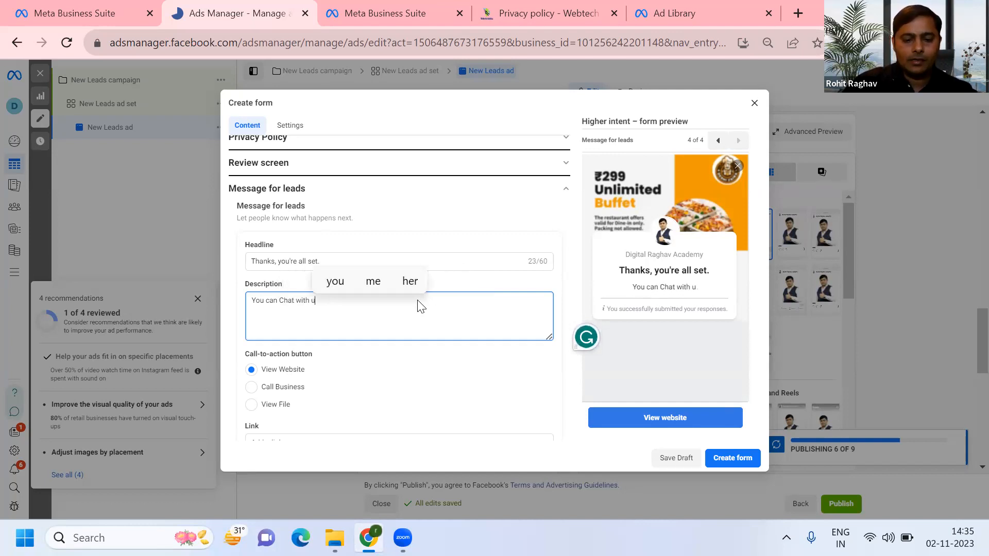
{"action": "type", "text": "s."}
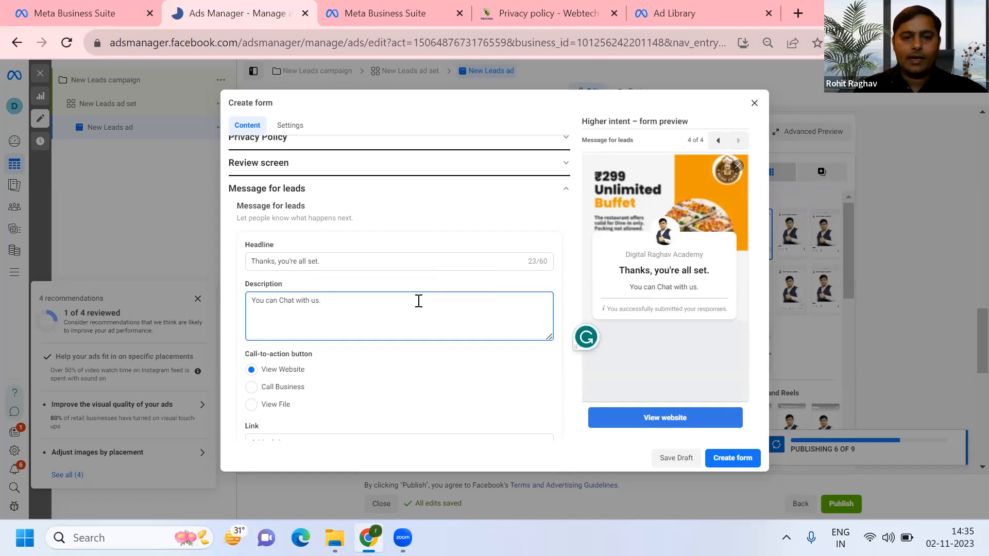
Step: Check the View Website link and call-to-action text settings, and discard the unfinished lead form
{"action": "scroll", "coordinate": [419, 301], "scroll_direction": "down", "scroll_amount": 2}
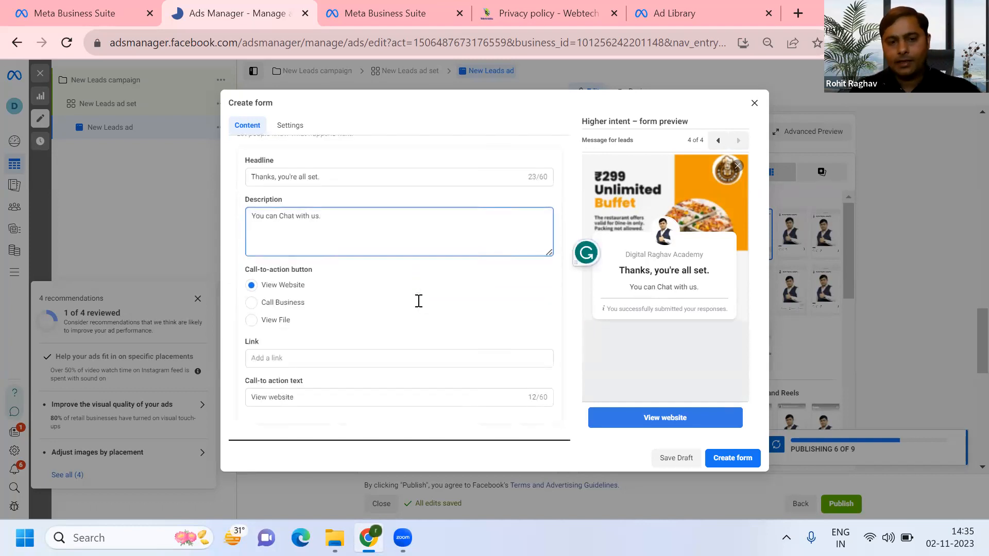
{"action": "left_click", "coordinate": [298, 358]}
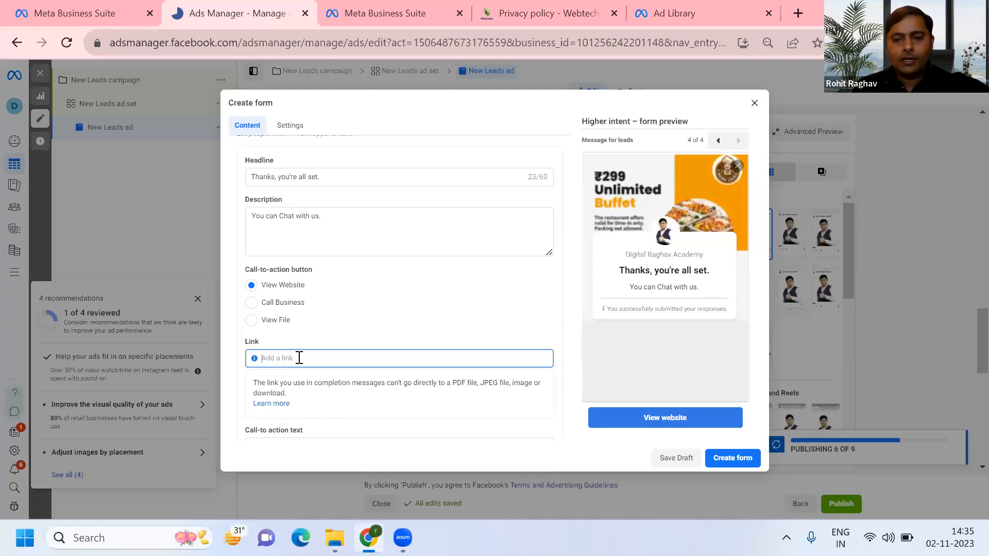
{"action": "scroll", "coordinate": [299, 357], "scroll_direction": "down", "scroll_amount": 1}
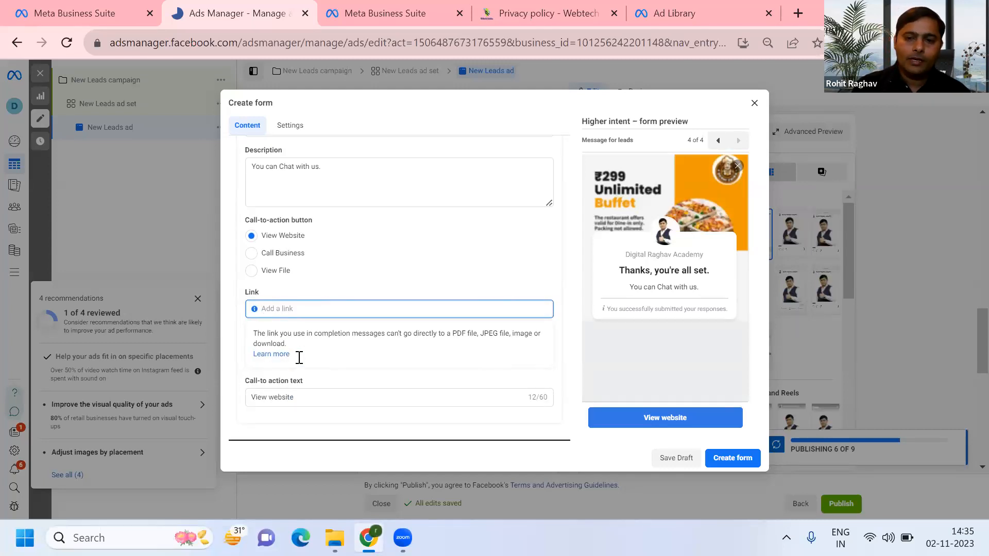
{"action": "left_click", "coordinate": [757, 105]}
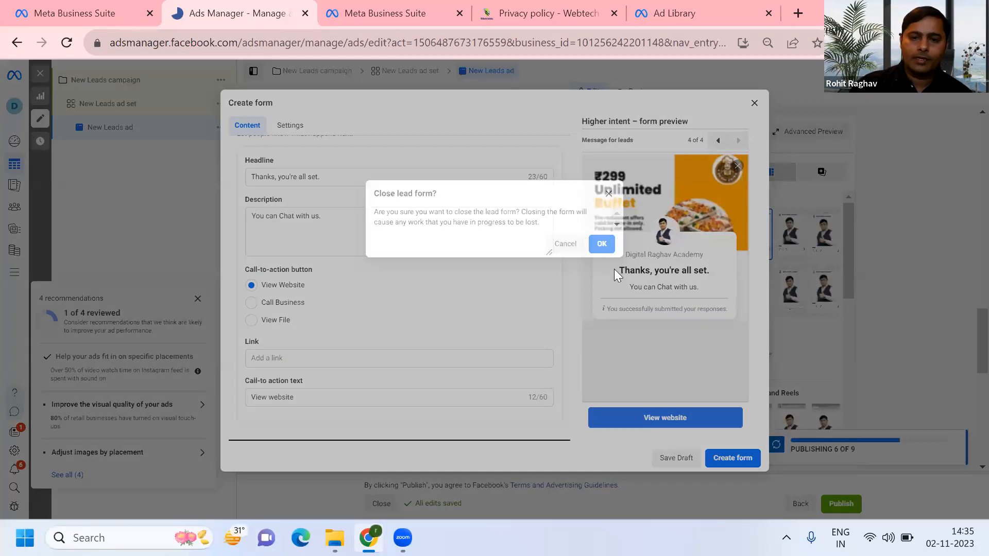
{"action": "left_click", "coordinate": [598, 244]}
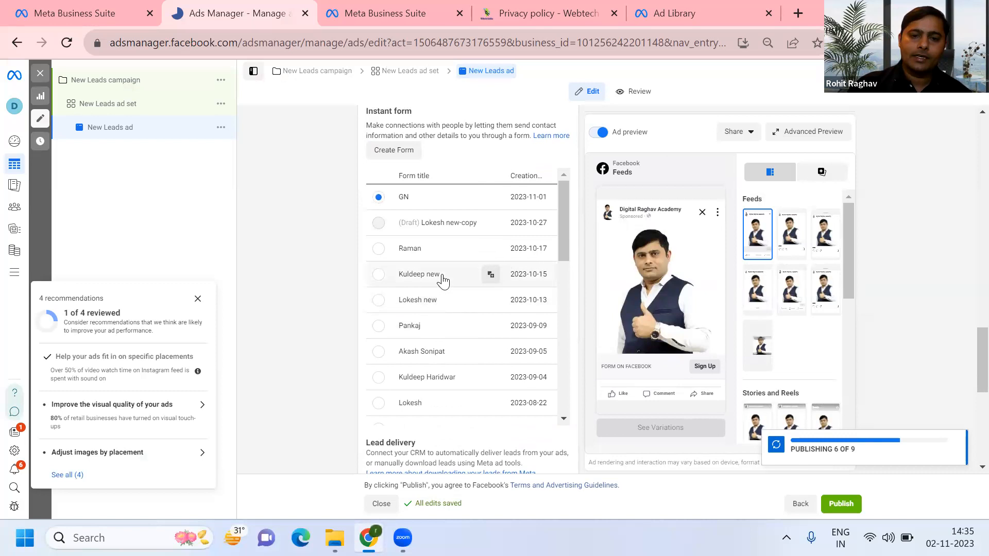
Step: Duplicate the existing instant form dated 2023-10-15, examine its Message for leads description, link and call-to-action text, and close the copy without saving
{"action": "left_click", "coordinate": [488, 273]}
{"action": "scroll", "coordinate": [484, 269], "scroll_direction": "down", "scroll_amount": 1}
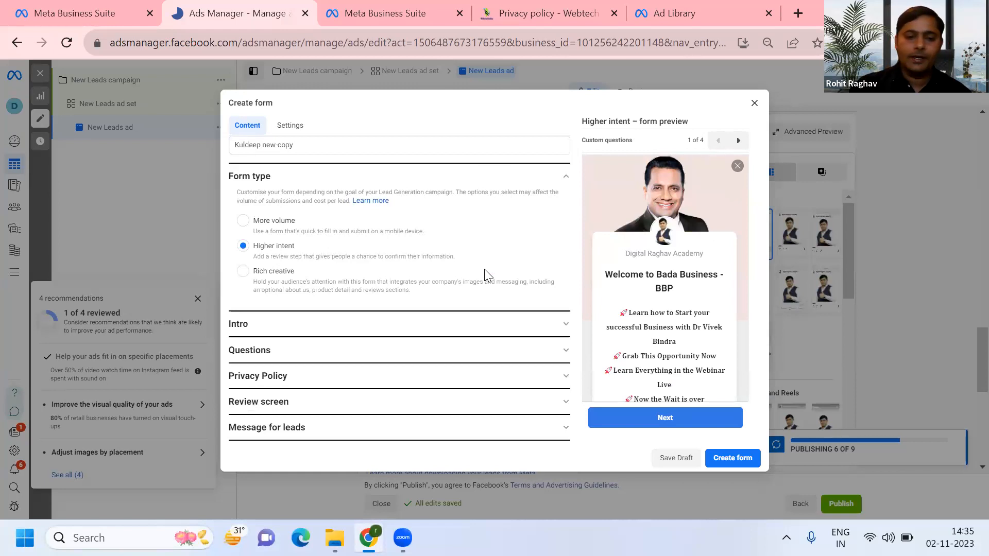
{"action": "left_click", "coordinate": [347, 434]}
{"action": "scroll", "coordinate": [346, 430], "scroll_direction": "down", "scroll_amount": 4}
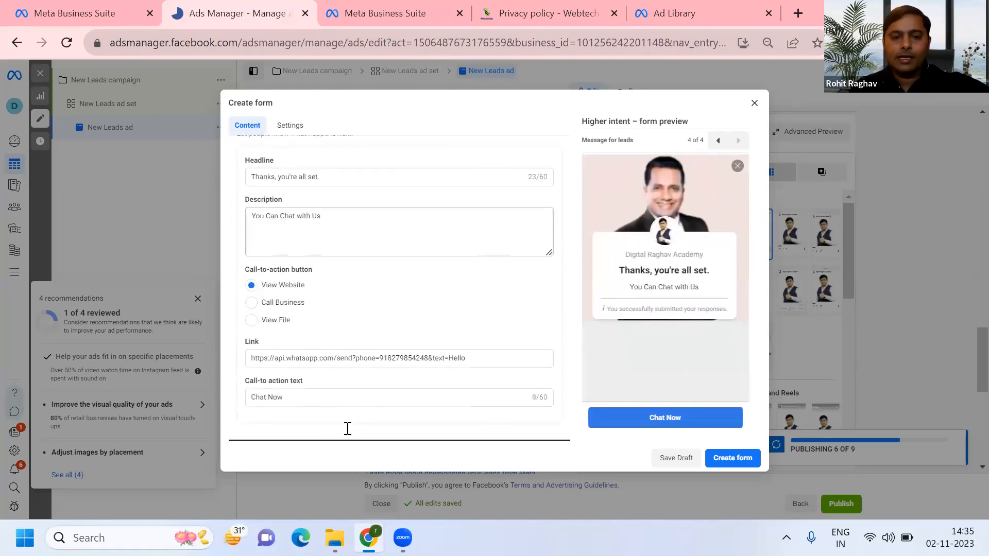
{"action": "left_click", "coordinate": [474, 357]}
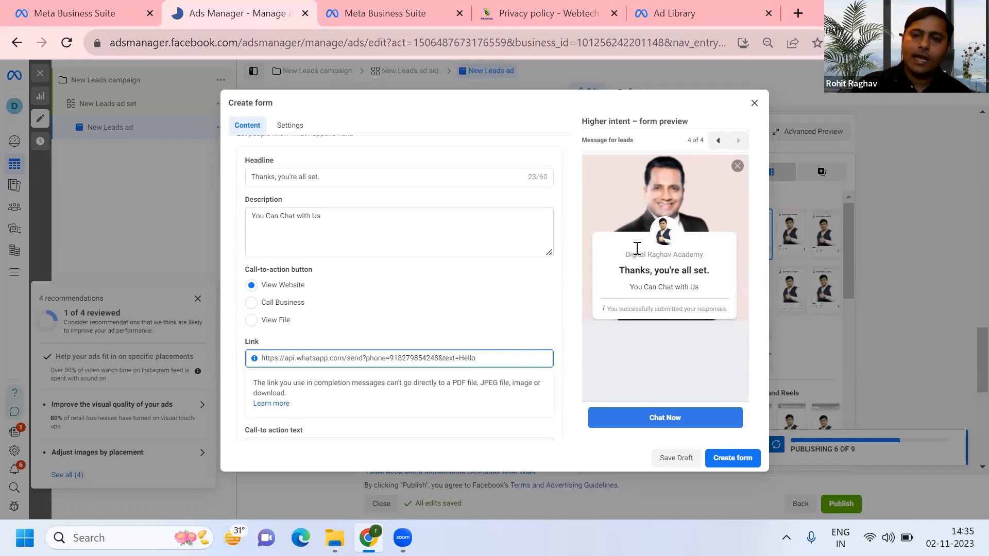
{"action": "left_click", "coordinate": [753, 104]}
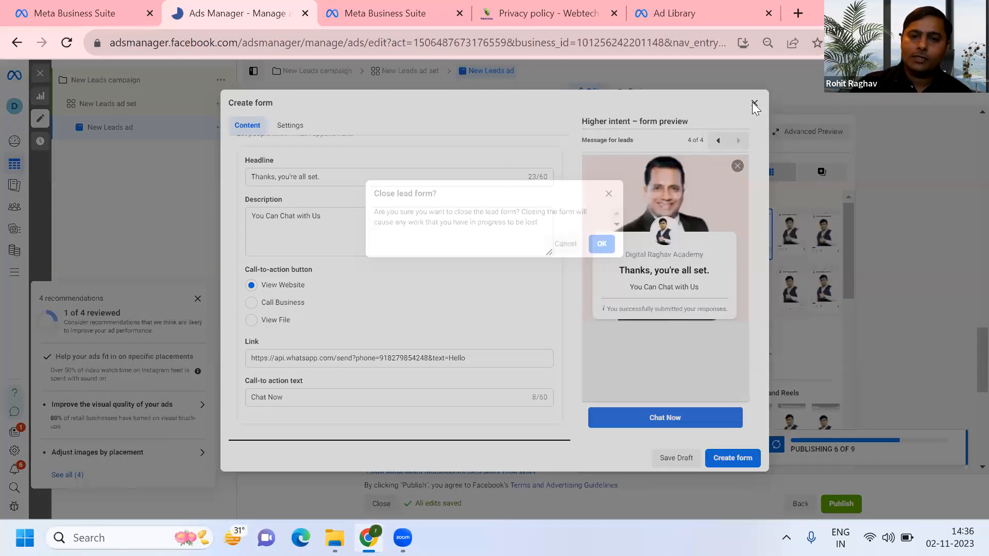
{"action": "left_click", "coordinate": [602, 245]}
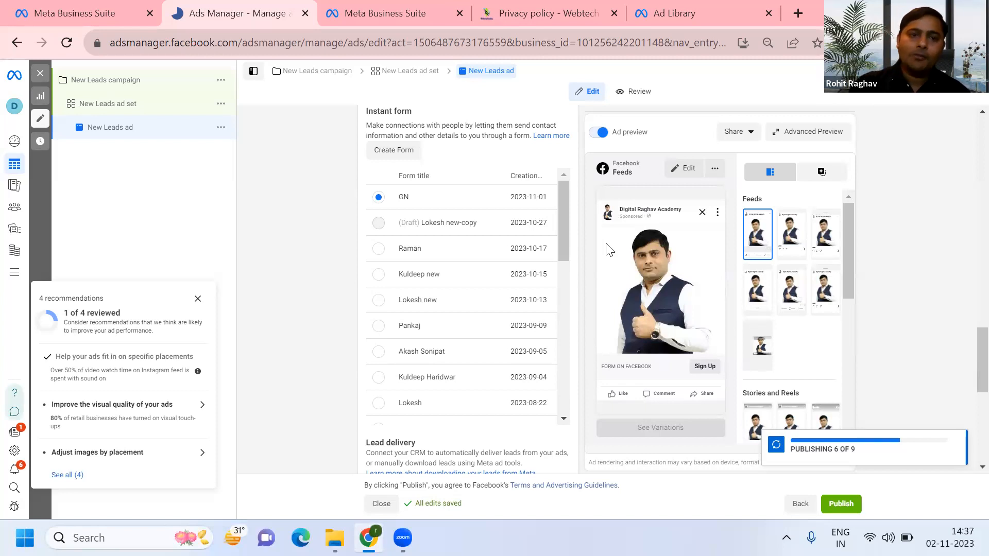
Step: Switch to the Lead ads forms page in Meta Business Suite and examine the details and preview of the "ws 1" form
{"action": "left_click", "coordinate": [359, 15]}
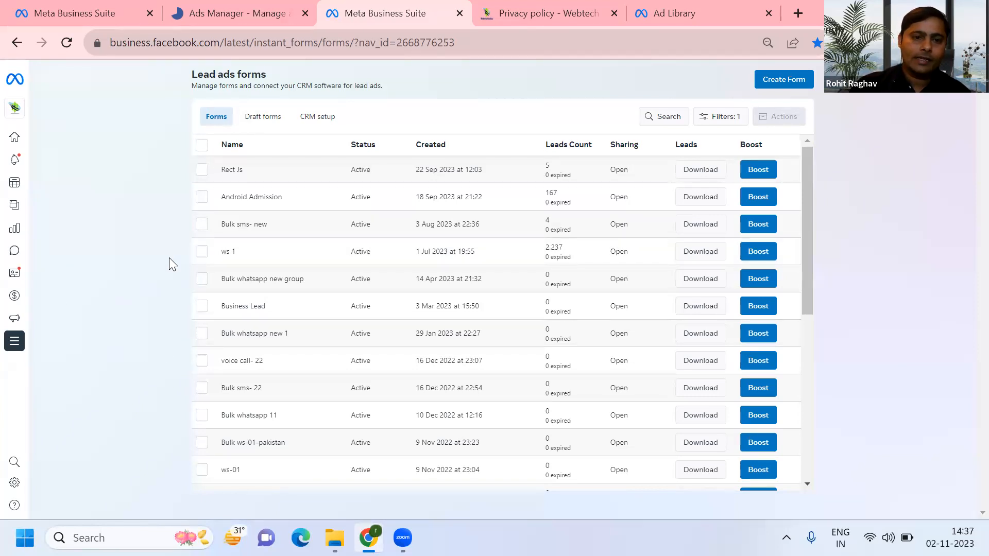
{"action": "left_click", "coordinate": [201, 251]}
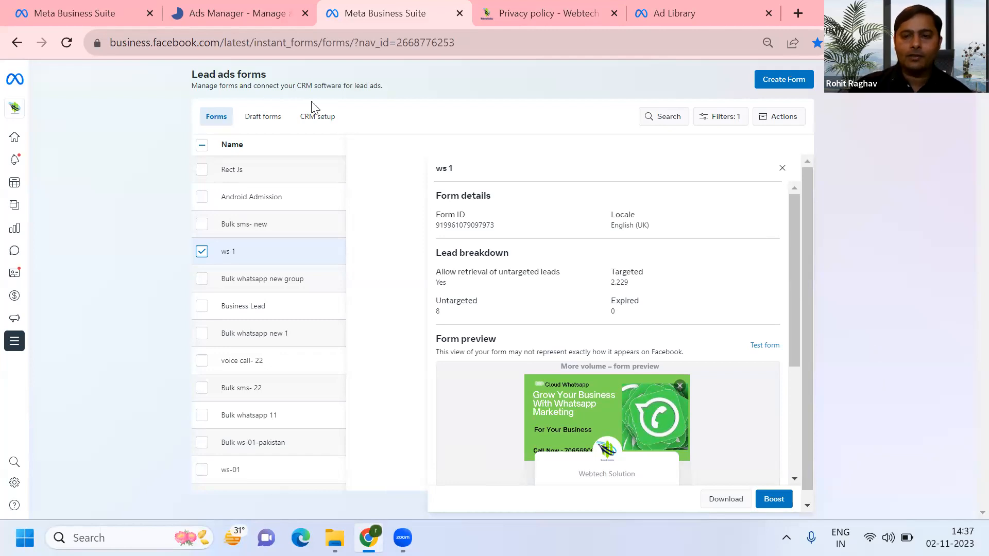
{"action": "left_click_drag", "start_coordinate": [792, 266], "coordinate": [810, 493]}
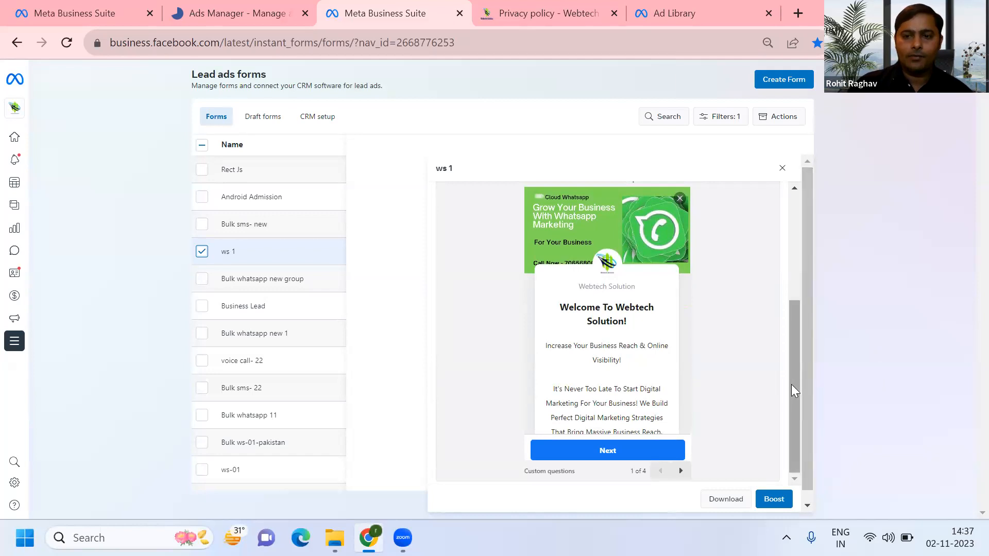
{"action": "left_click_drag", "start_coordinate": [792, 387], "coordinate": [789, 230]}
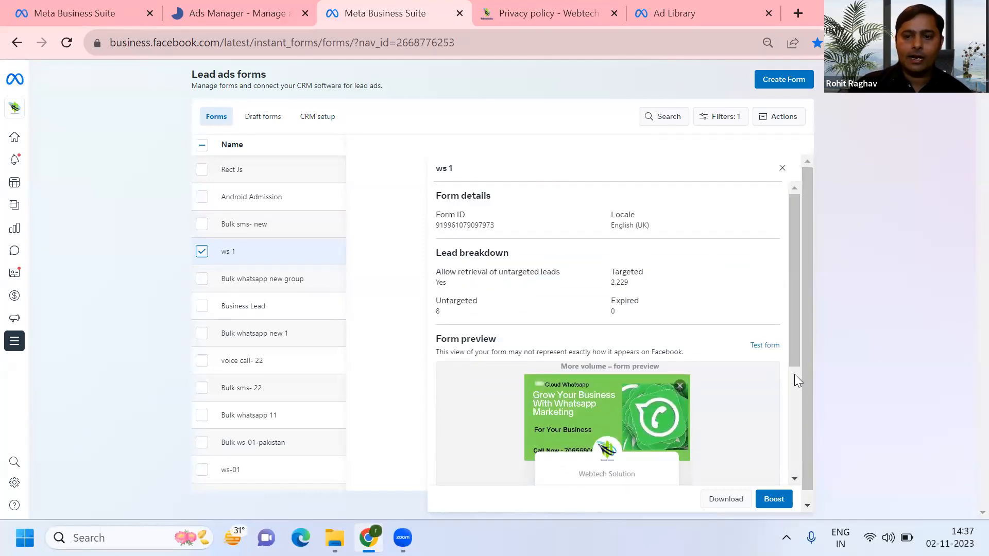
Step: Test the "ws 1" form, follow its "Connect me on WhatsApp" link without launching WhatsApp, and close the WhatsApp and lead forms pages
{"action": "left_click", "coordinate": [757, 349]}
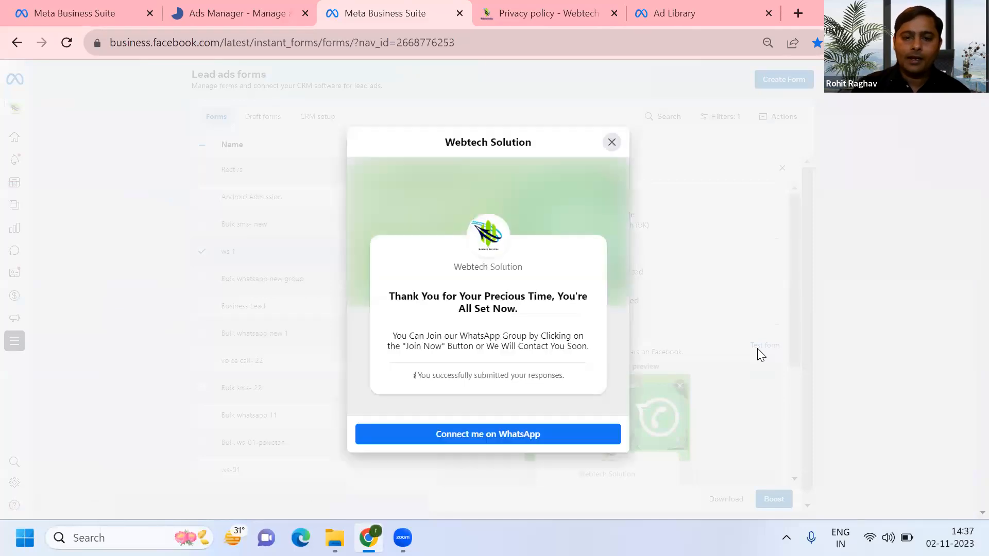
{"action": "left_click", "coordinate": [478, 440]}
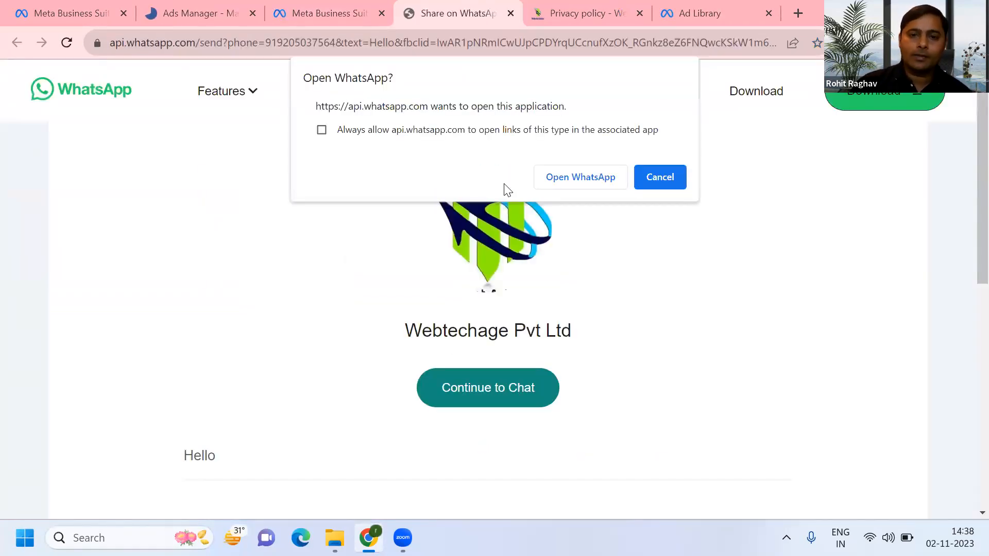
{"action": "left_click", "coordinate": [669, 177]}
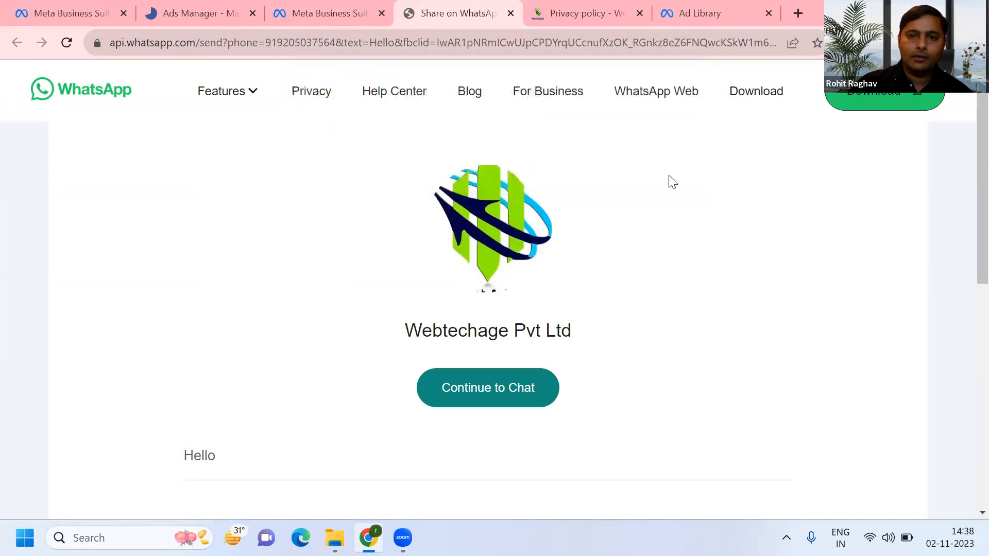
{"action": "left_click", "coordinate": [510, 14]}
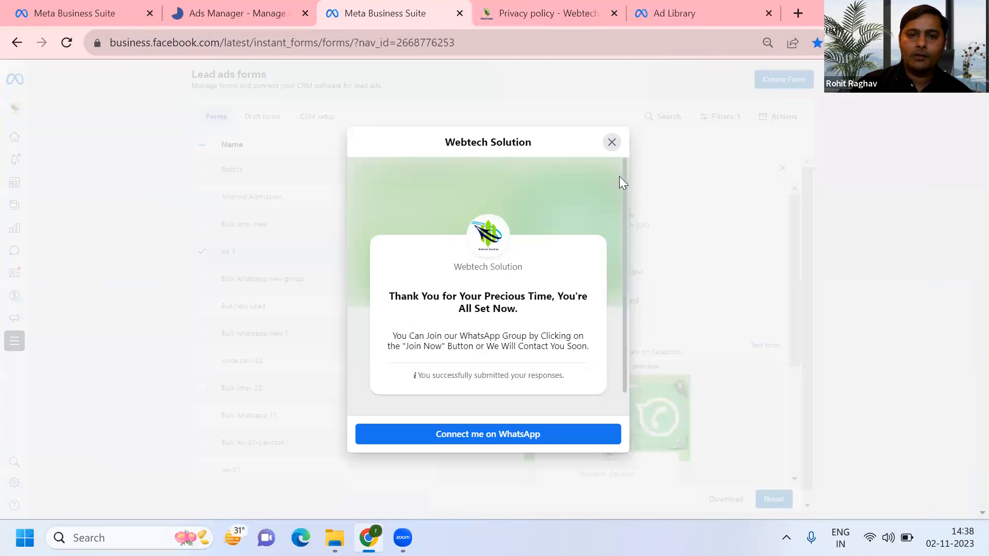
{"action": "left_click", "coordinate": [458, 14]}
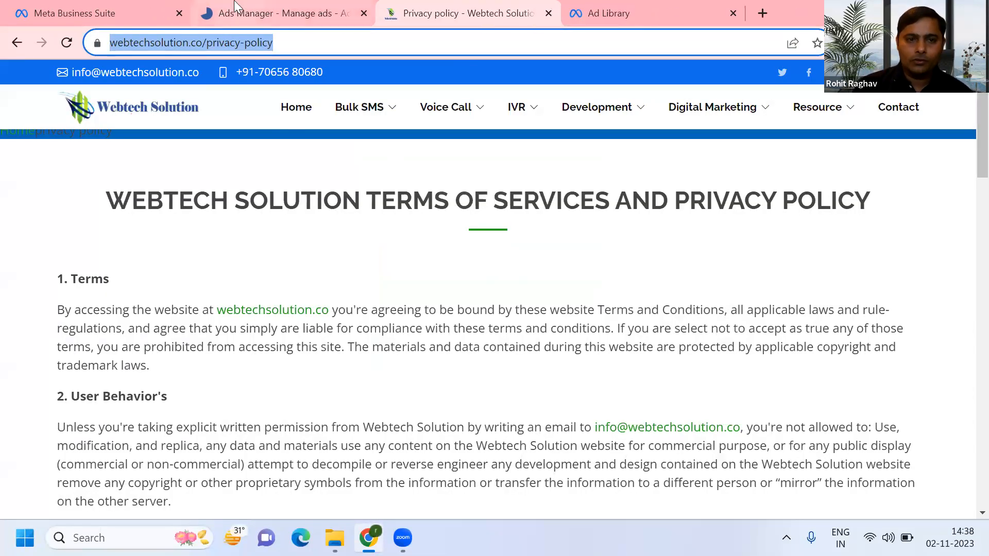